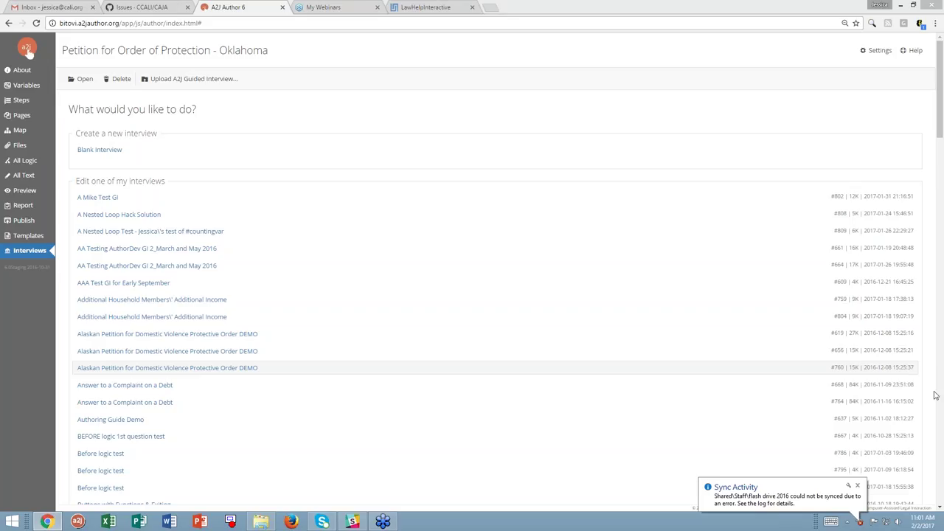
# Dismiss the Sync Activity notifications covering the interview list
pyautogui.click(857, 486)
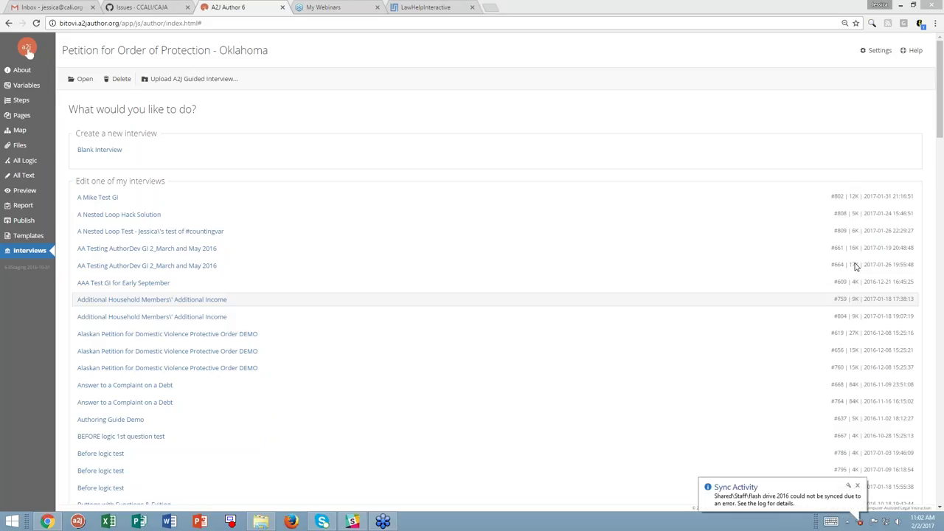
pyautogui.click(858, 487)
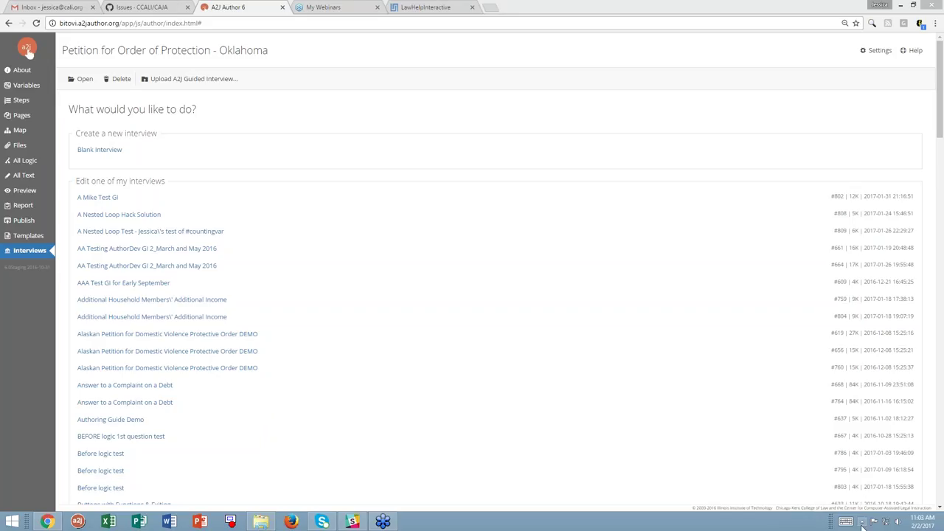
pyautogui.rightClick(862, 525)
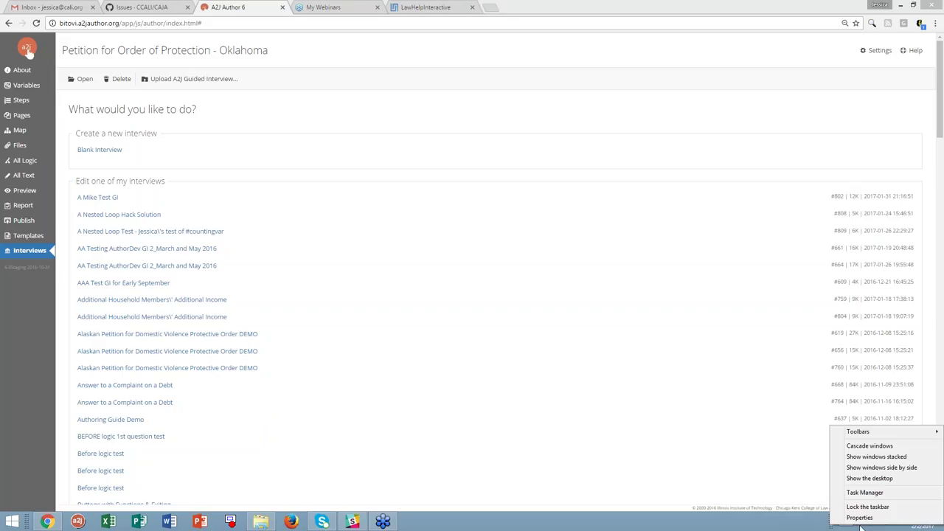
pyautogui.click(810, 525)
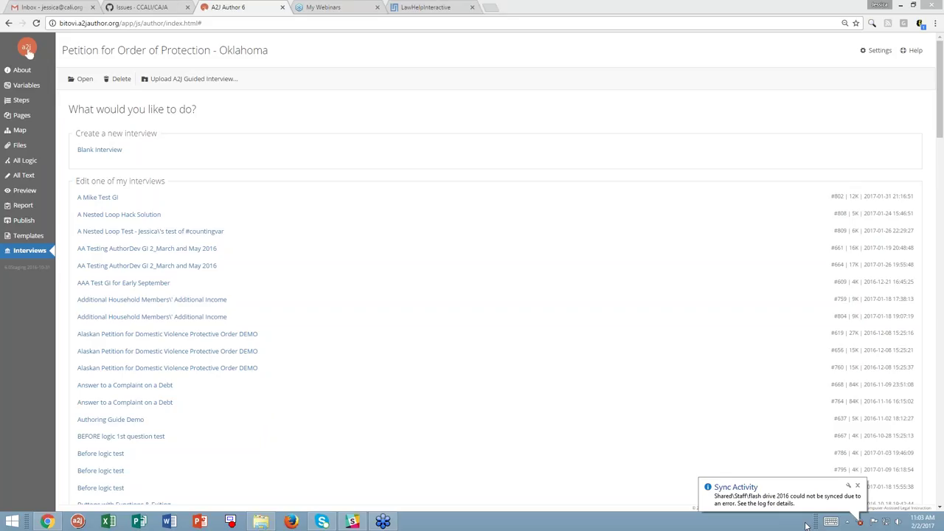
pyautogui.click(857, 485)
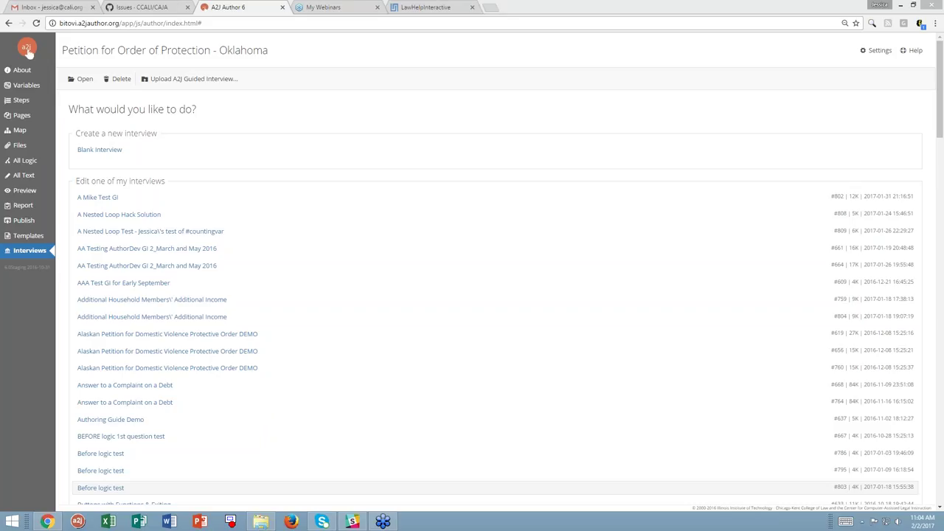
# Switch to the LawHelpInteractive Contributor Portal and bring up the February New User folder in File Explorer beside it
pyautogui.click(424, 8)
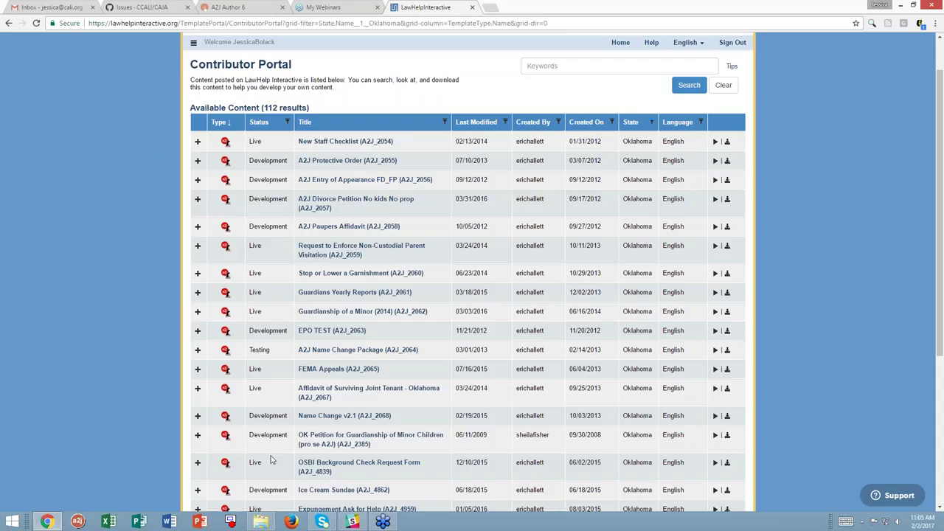
pyautogui.click(261, 522)
pyautogui.moveTo(672, 44); pyautogui.dragTo(464, 45)
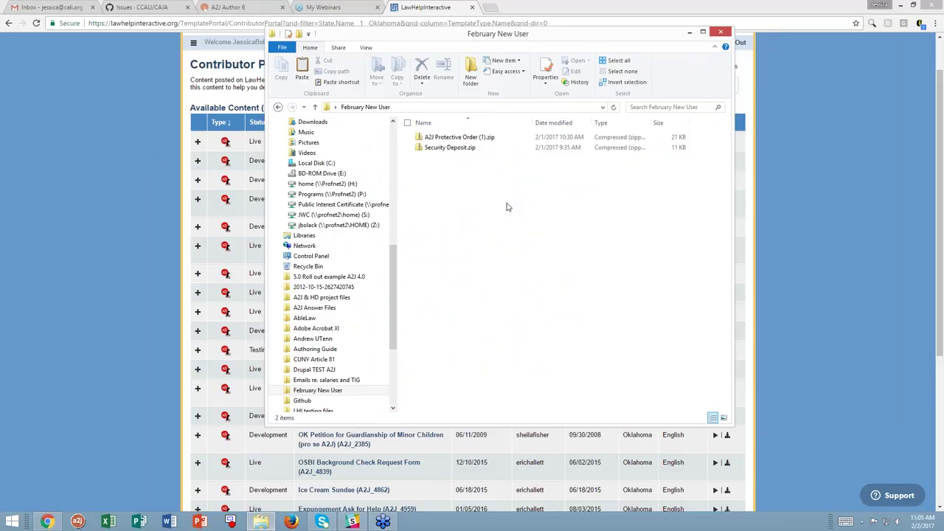
pyautogui.moveTo(452, 37); pyautogui.dragTo(619, 41)
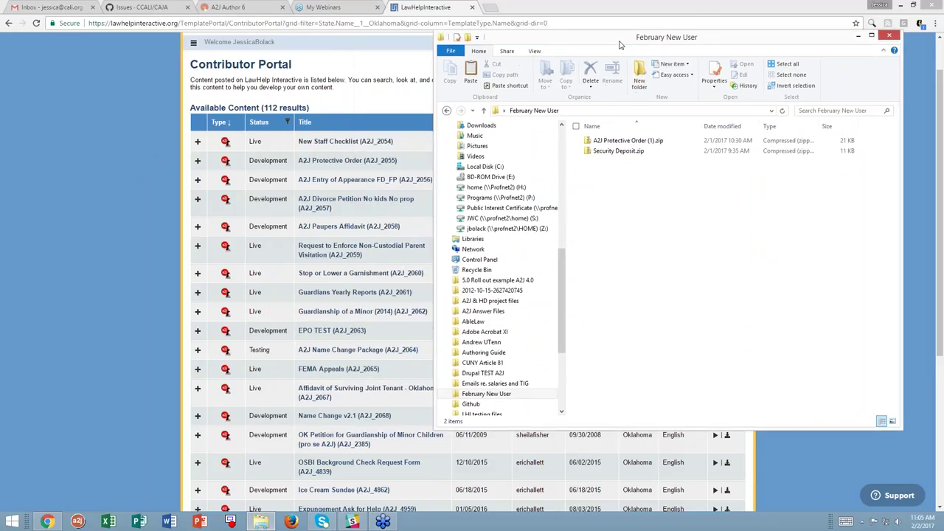
# Return to A2J Author, enlarge the page view and upload Security Deposit.zip from the February New User folder as a guided interview
pyautogui.click(248, 9)
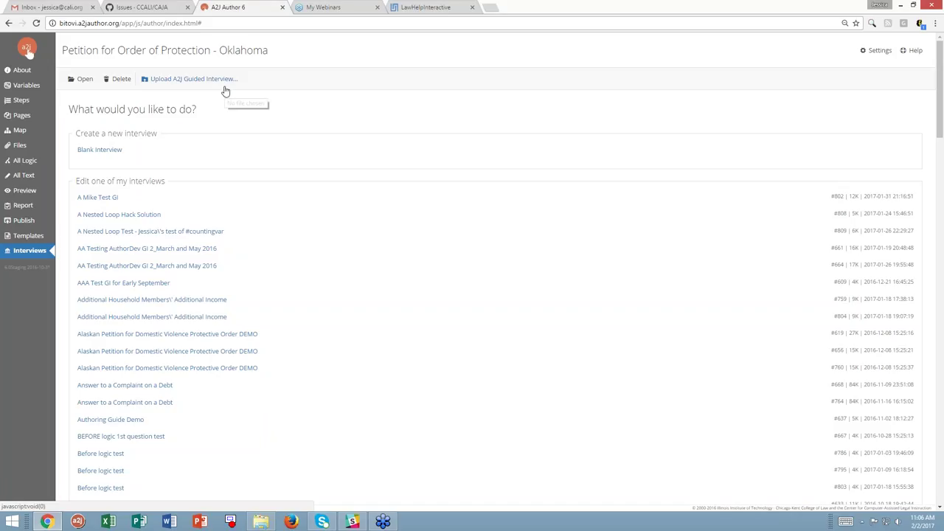
pyautogui.hotkey('ctrl', '+')
pyautogui.hotkey('ctrl', '+')
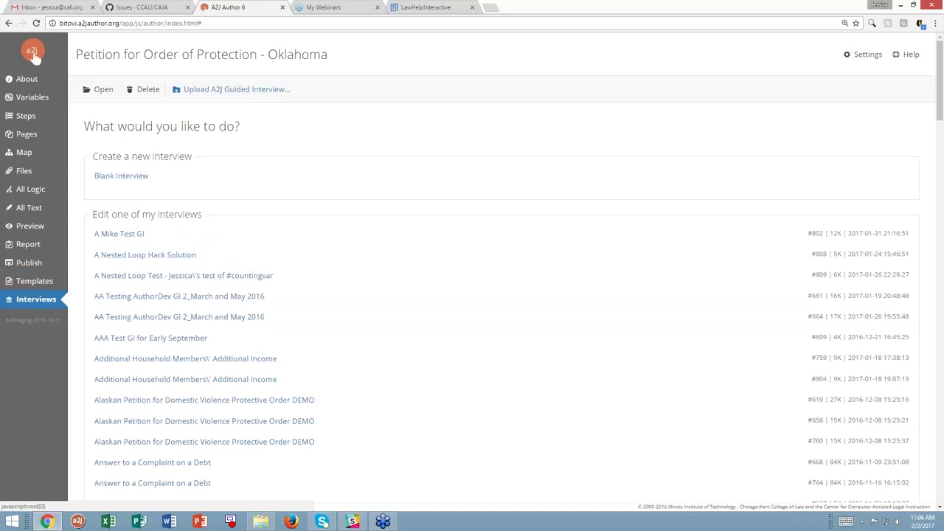
pyautogui.click(229, 89)
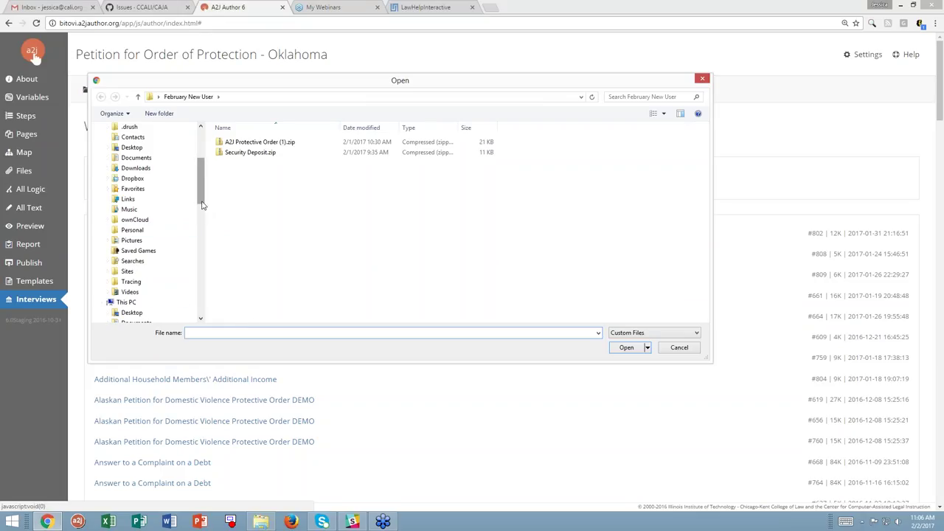
pyautogui.click(252, 152)
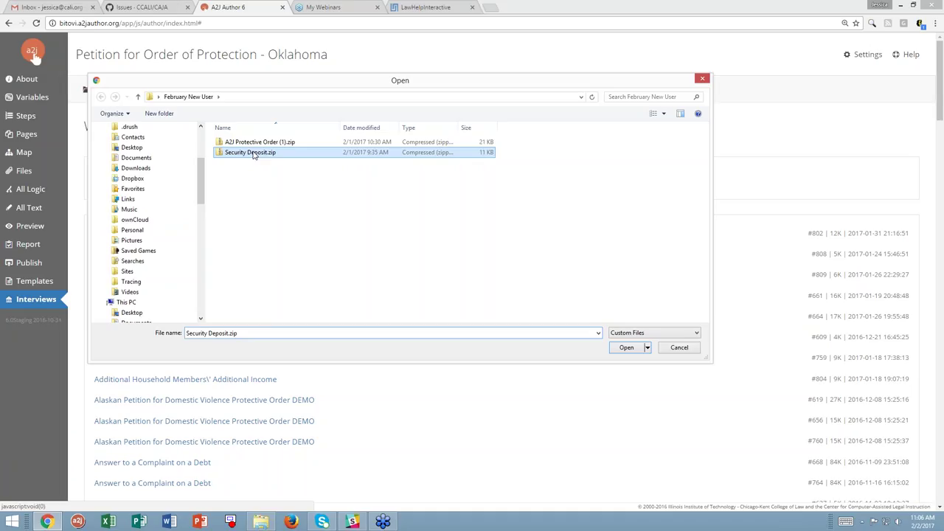
pyautogui.click(623, 349)
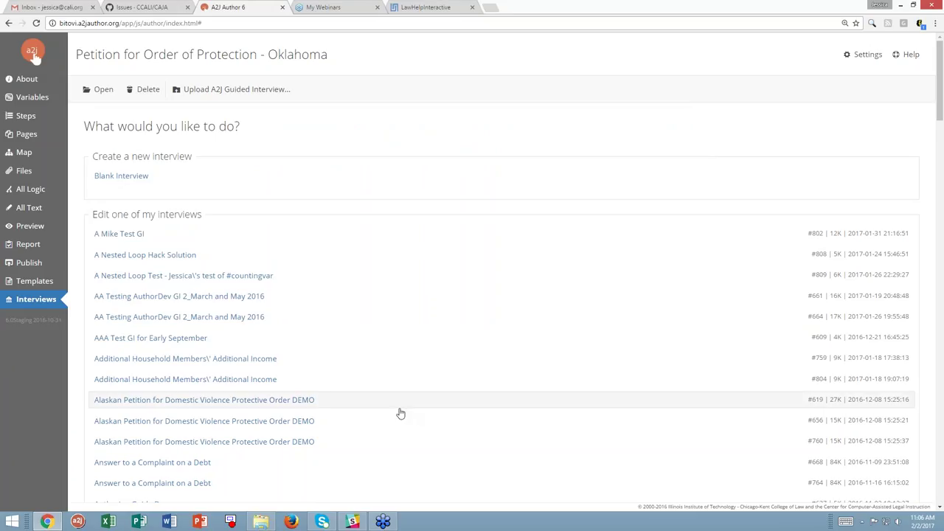
# Reload the interview list and open the most recently uploaded Security Deposit interview
pyautogui.click(37, 24)
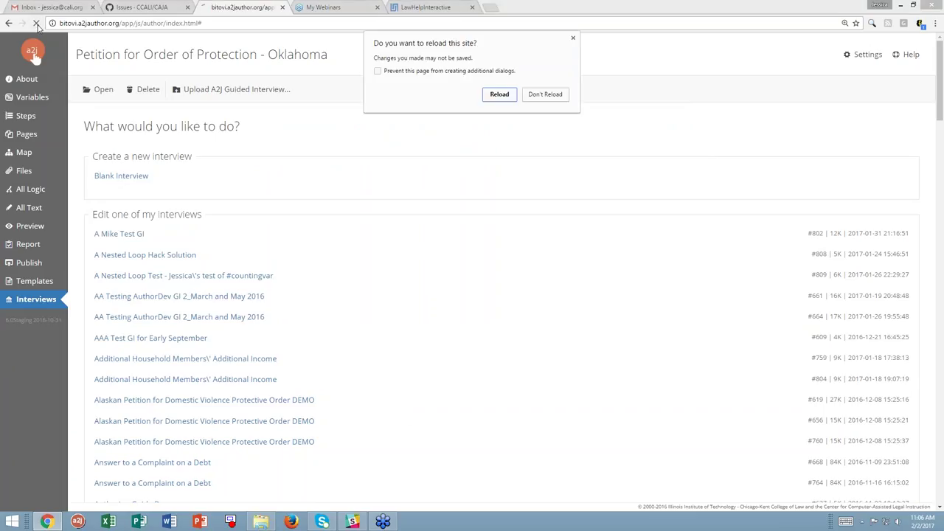
pyautogui.click(500, 94)
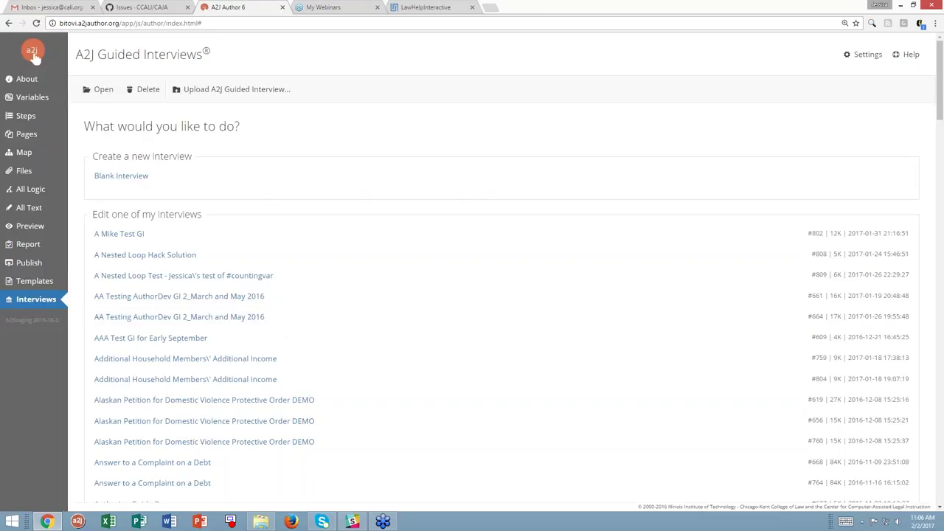
pyautogui.hotkey('ctrl', 'f')
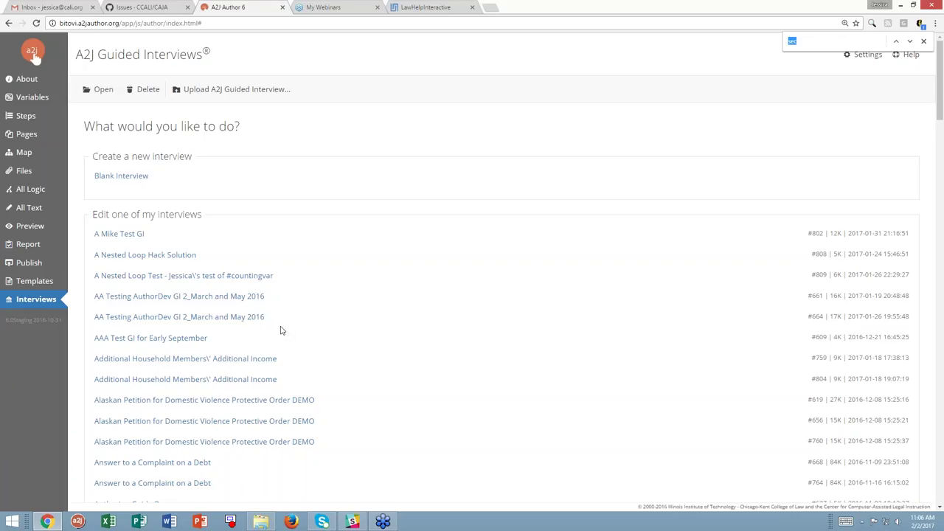
pyautogui.press('Down')
pyautogui.click(362, 147)
pyautogui.scroll(-10, 362, 148)
pyautogui.scroll(-15, 362, 147)
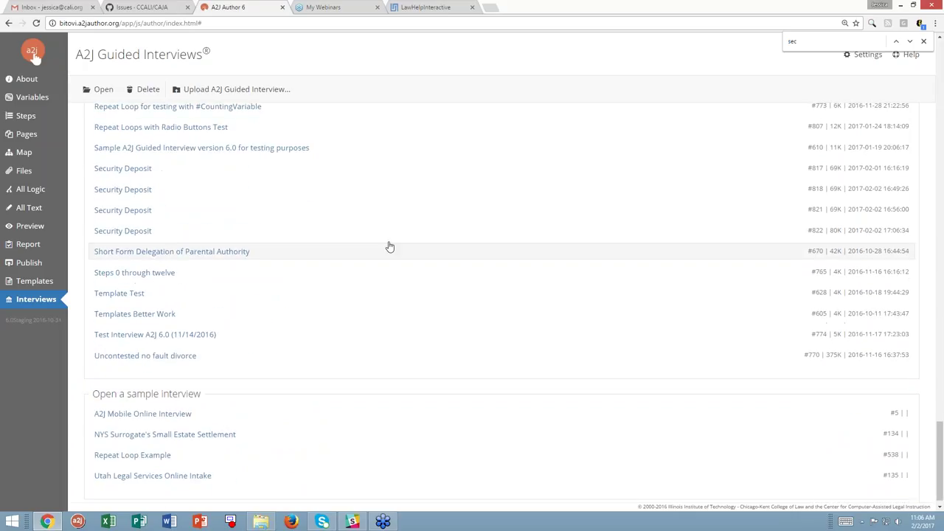
pyautogui.scroll(1, 387, 244)
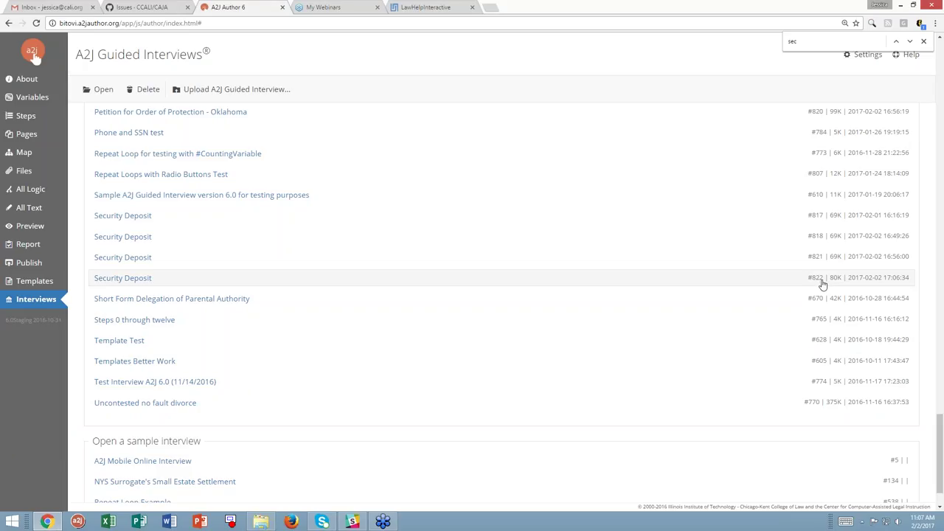
pyautogui.doubleClick(132, 281)
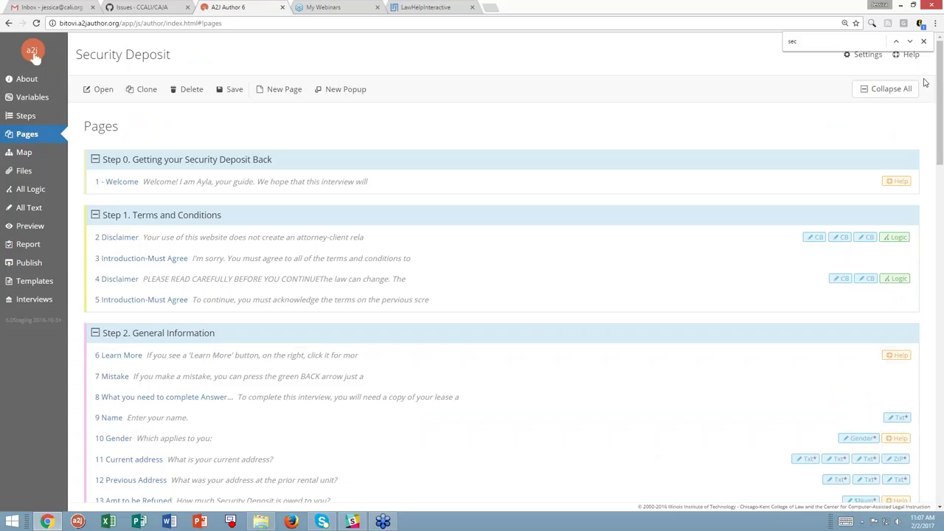
pyautogui.click(924, 41)
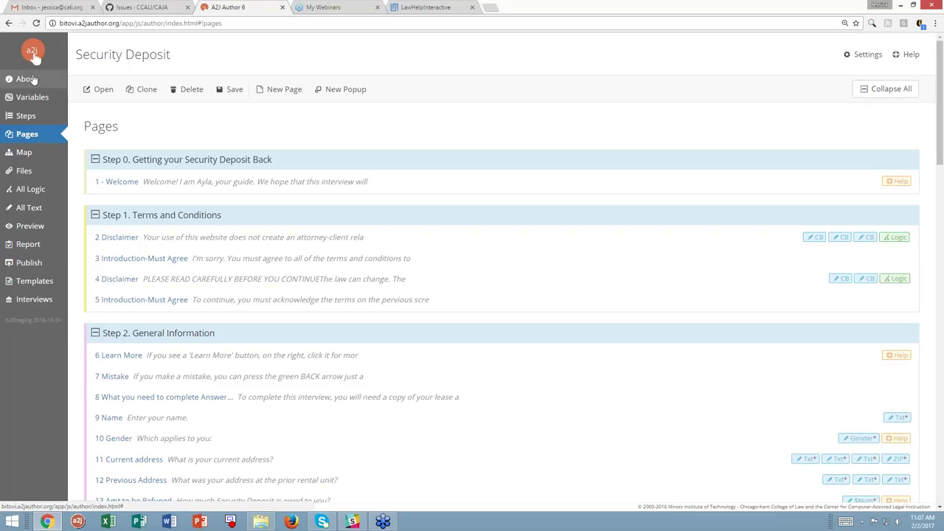
# Add the line "Revised and converted on 02/02/2017" to the interview's revision notes
pyautogui.click(27, 79)
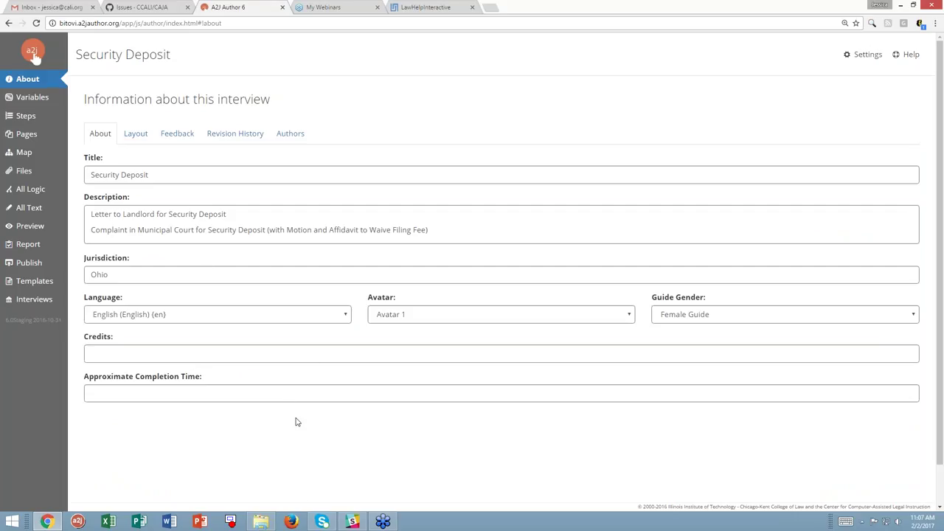
pyautogui.click(247, 137)
pyautogui.click(182, 233)
pyautogui.press('Return')
pyautogui.write('Revised and converted on 02/02/2017')
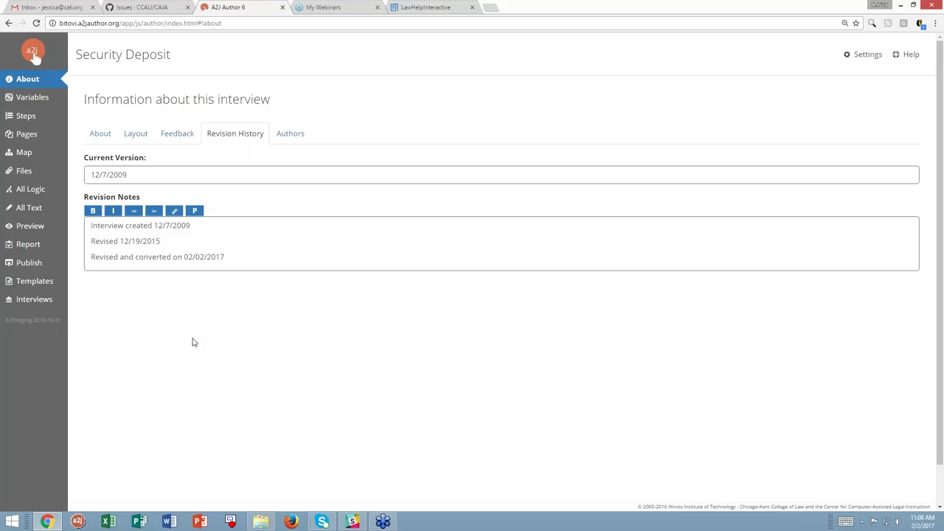
# Review the Security Deposit interview's attached files, page list and publishing options
pyautogui.click(24, 170)
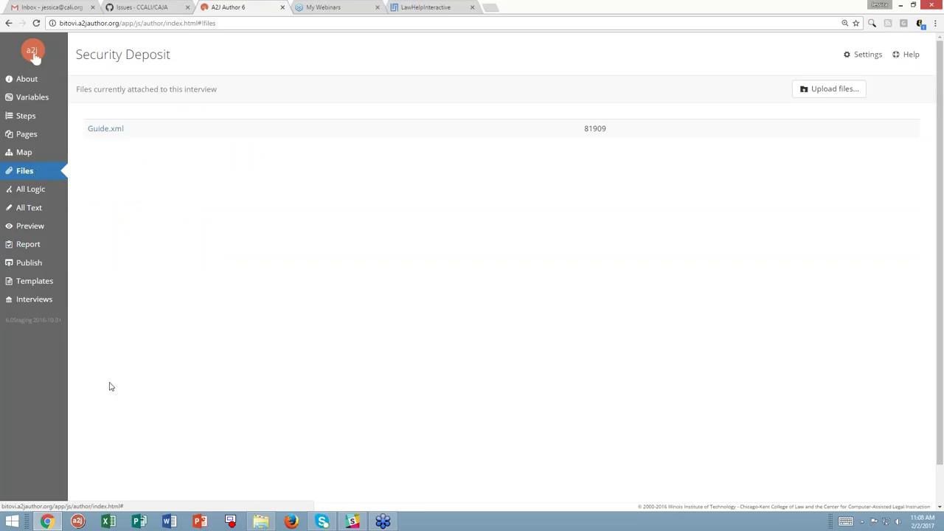
pyautogui.click(27, 133)
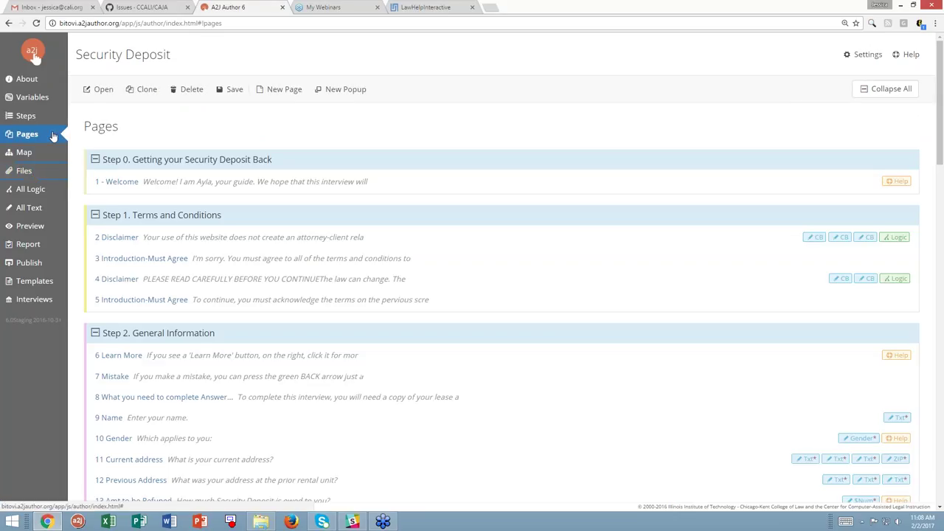
pyautogui.click(24, 171)
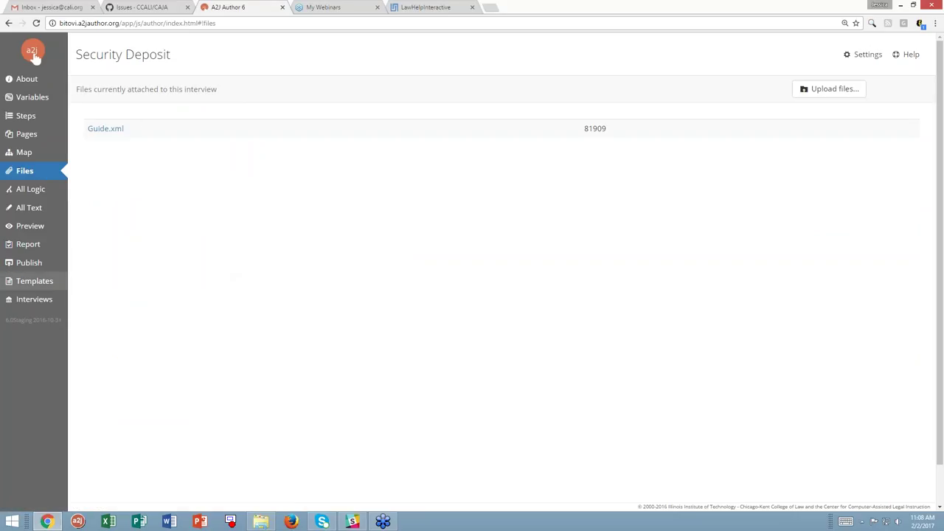
pyautogui.click(29, 263)
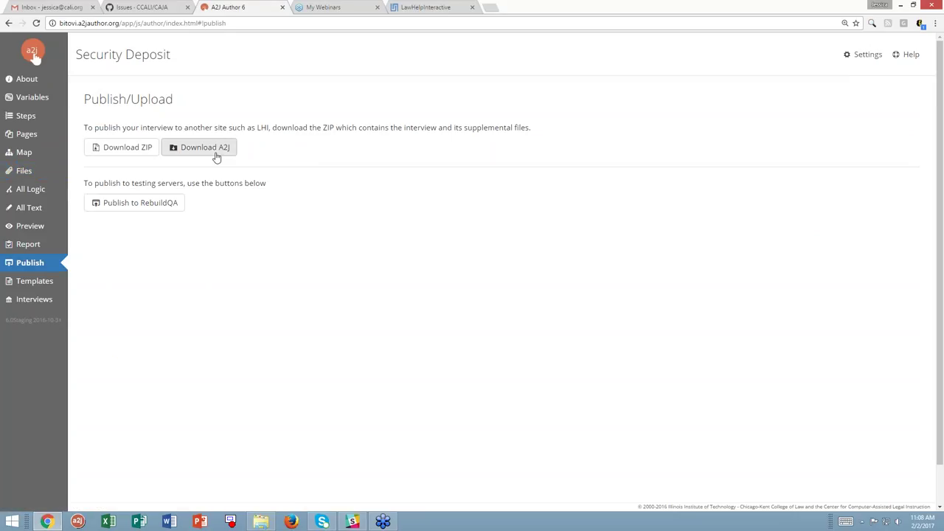
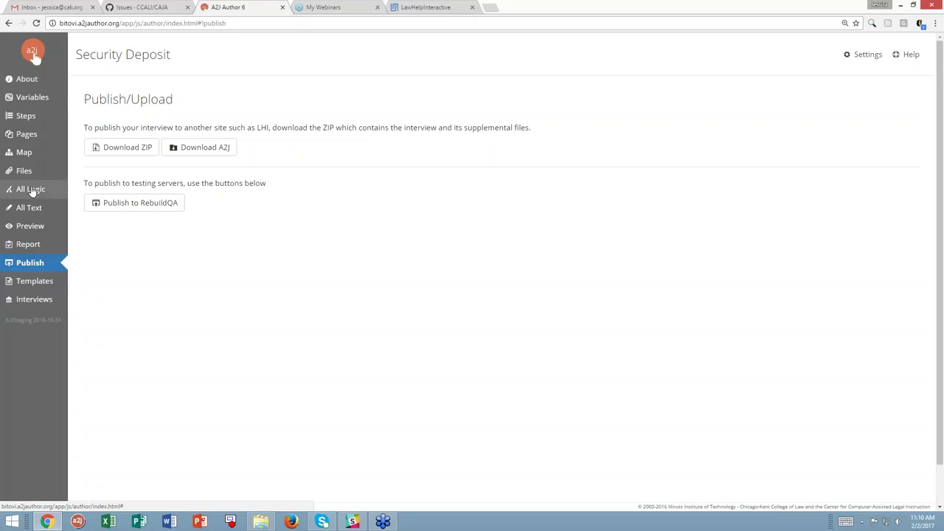
# Review the interview's active logic code from the 2 Disclaimer page through 26 County for flagged errors, including 23 Complaint Start
pyautogui.click(33, 190)
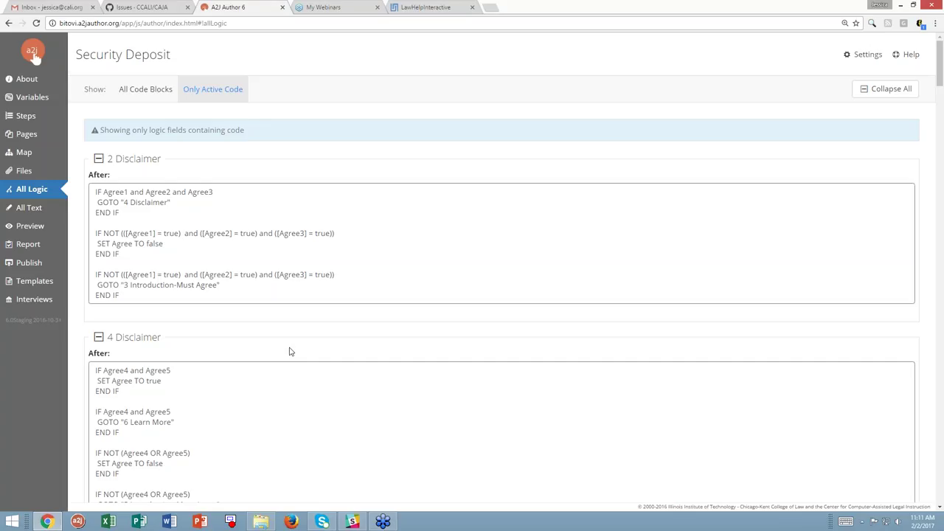
pyautogui.scroll(-6, 386, 328)
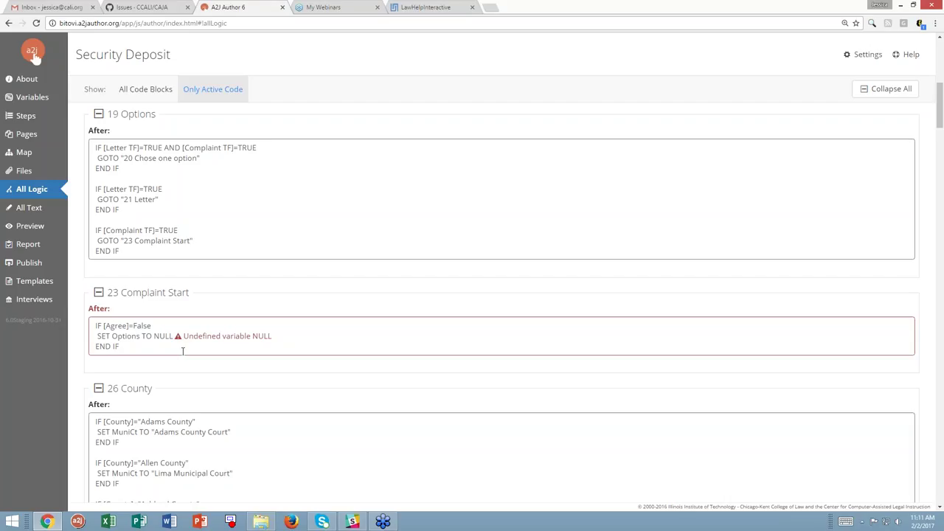
pyautogui.scroll(-1, 183, 352)
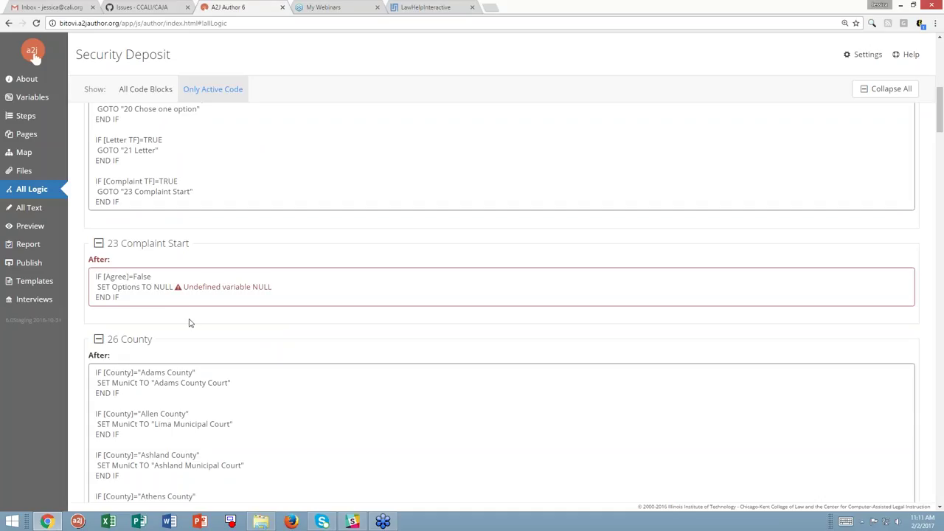
pyautogui.scroll(-2, 194, 327)
pyautogui.scroll(-7, 222, 332)
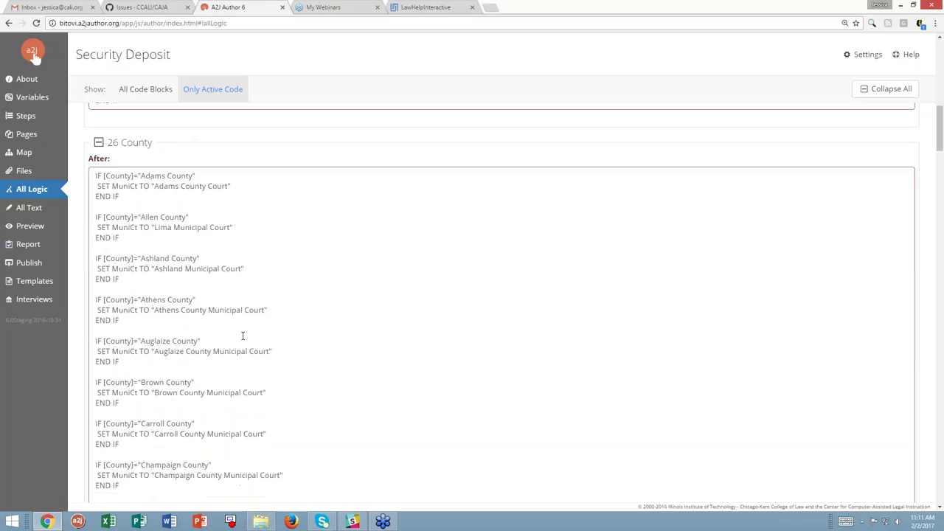
pyautogui.scroll(9, 242, 335)
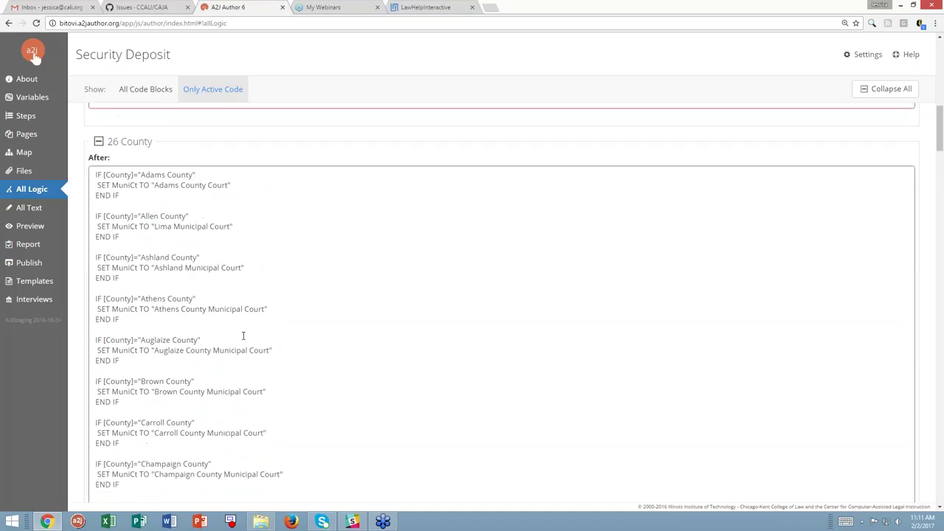
pyautogui.scroll(1, 256, 340)
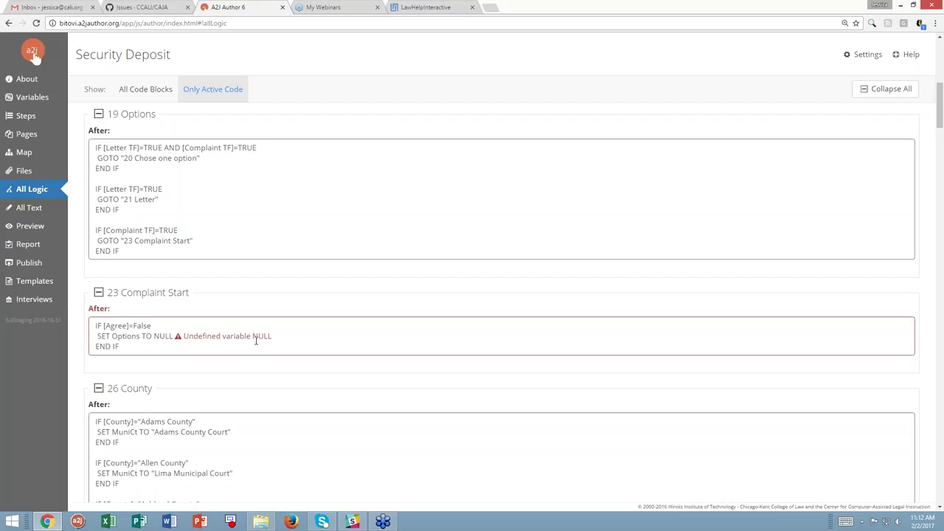
# In the 29 Almost done logic, complete the Van Wert County statement so that it sets MuniCt to "Van Wert County"
pyautogui.scroll(-3, 358, 406)
pyautogui.scroll(-8, 358, 406)
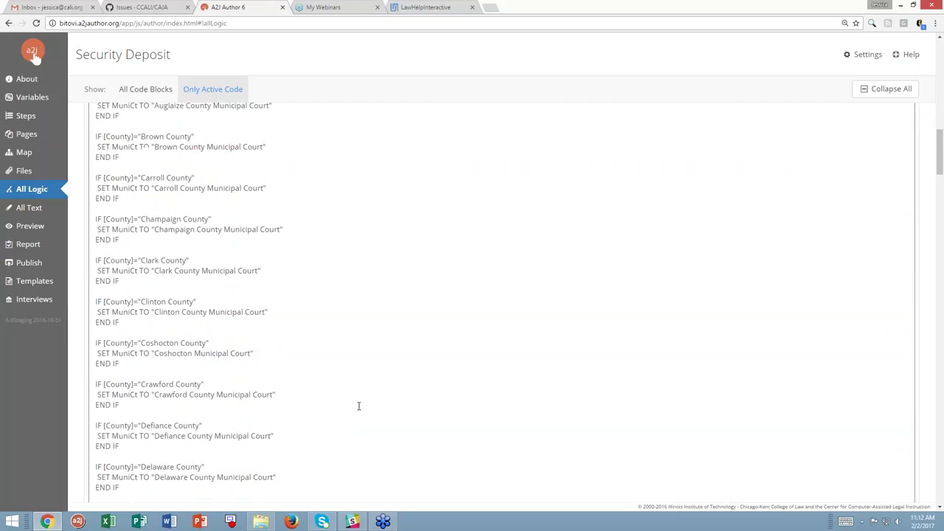
pyautogui.scroll(-3, 358, 405)
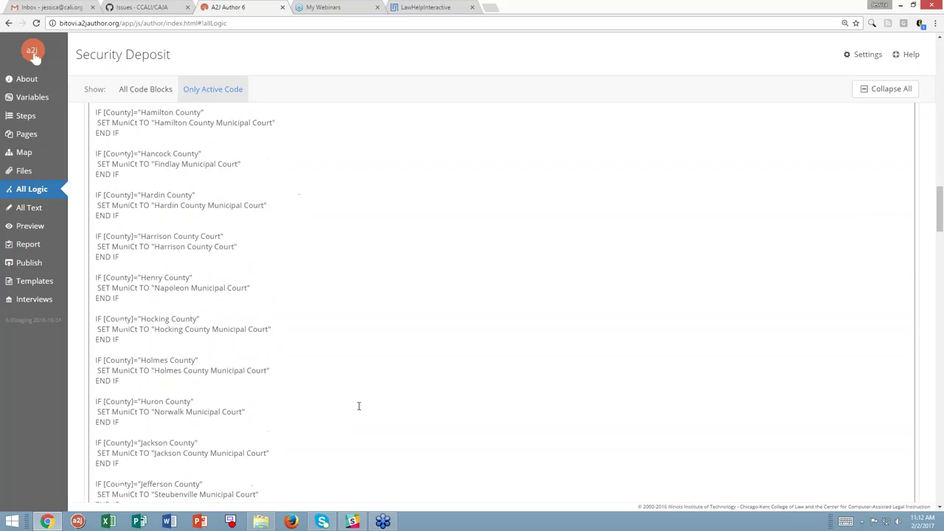
pyautogui.scroll(-2, 359, 406)
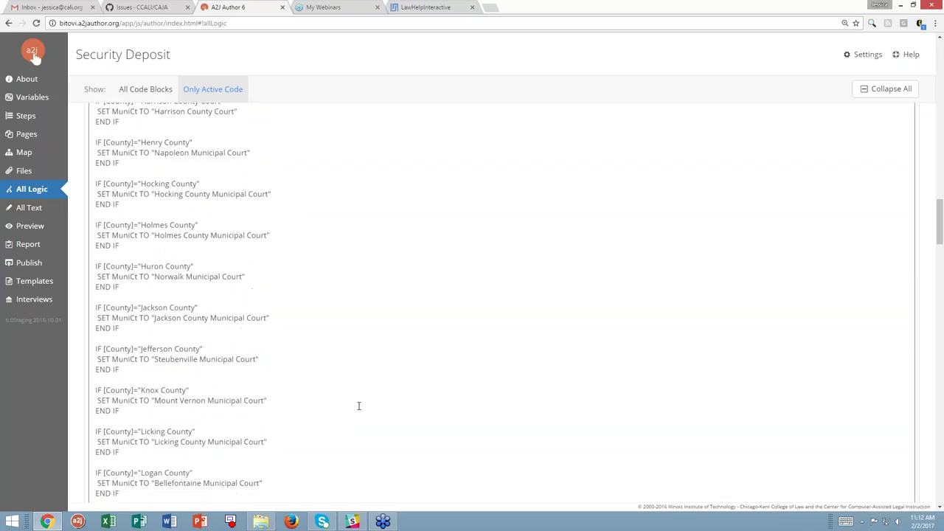
pyautogui.scroll(-11, 358, 405)
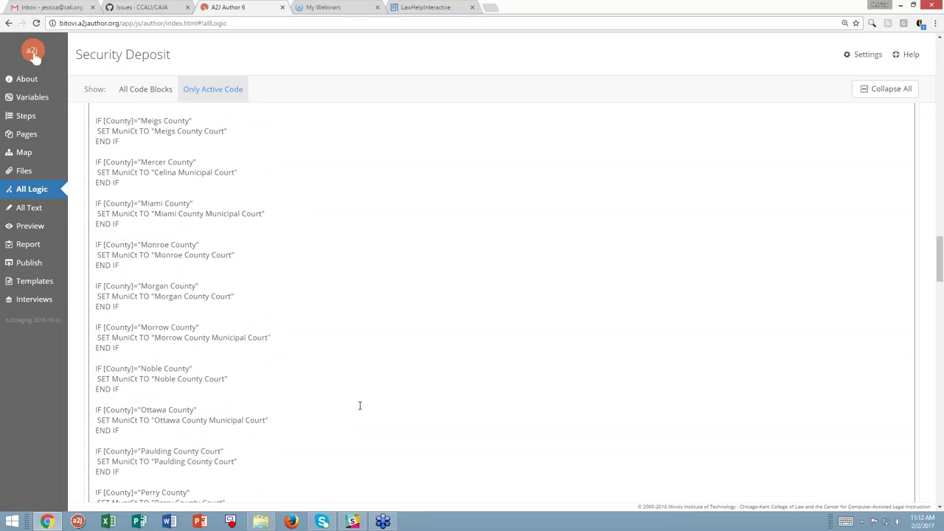
pyautogui.scroll(-6, 360, 406)
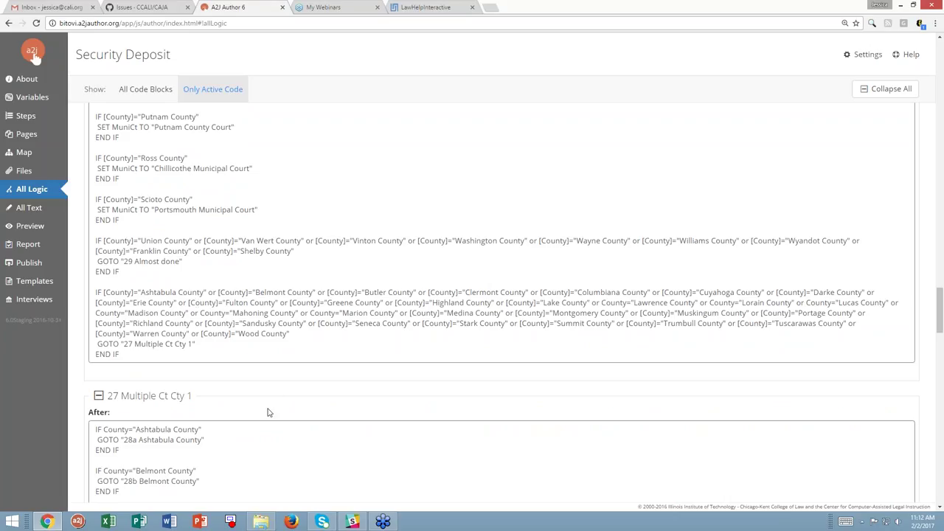
pyautogui.scroll(-4, 270, 413)
pyautogui.scroll(-15, 268, 407)
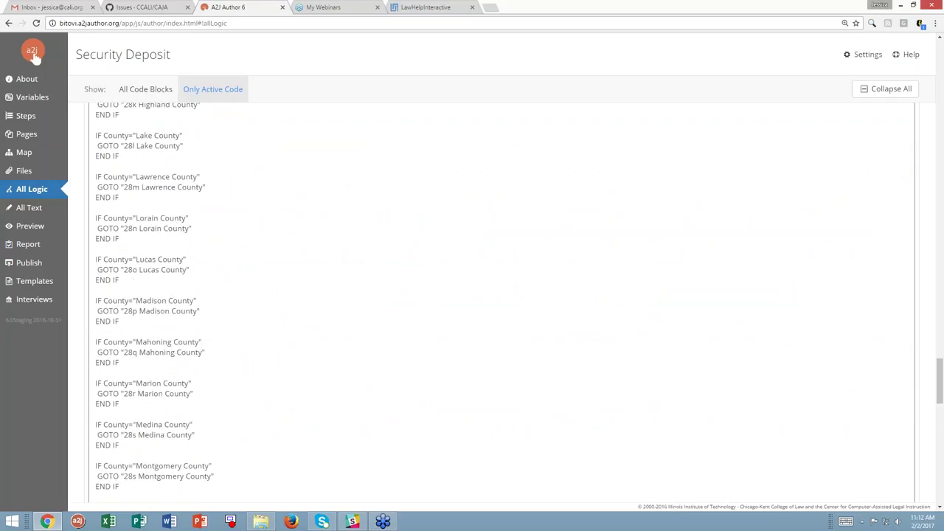
pyautogui.scroll(-2, 267, 408)
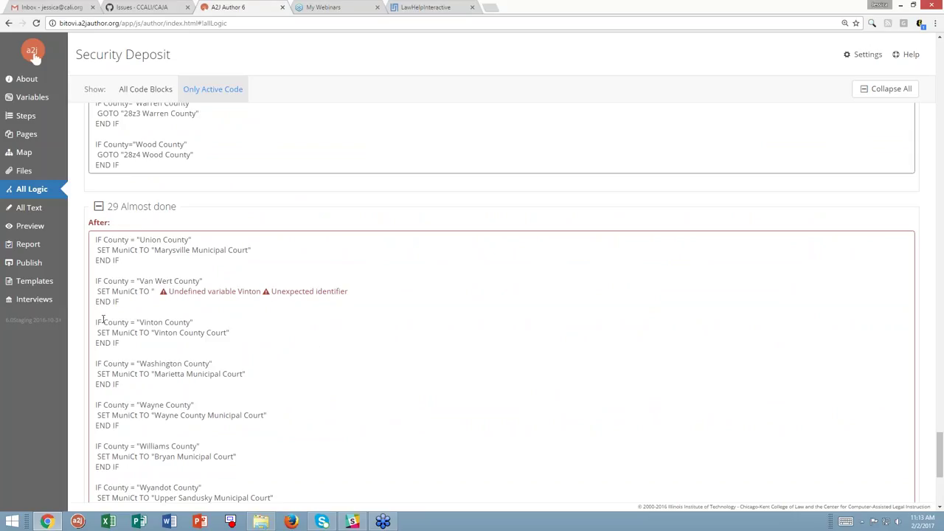
pyautogui.click(156, 291)
pyautogui.write('Van We')
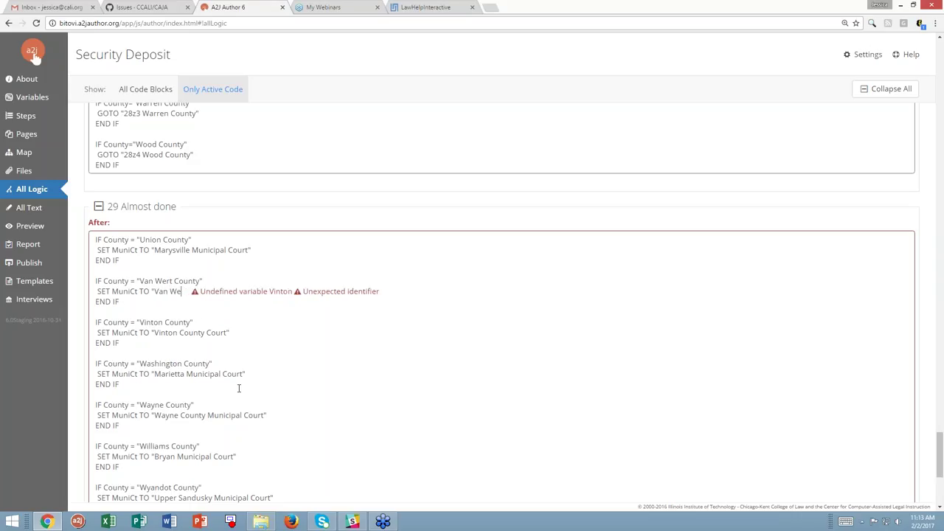
pyautogui.write('rt County')
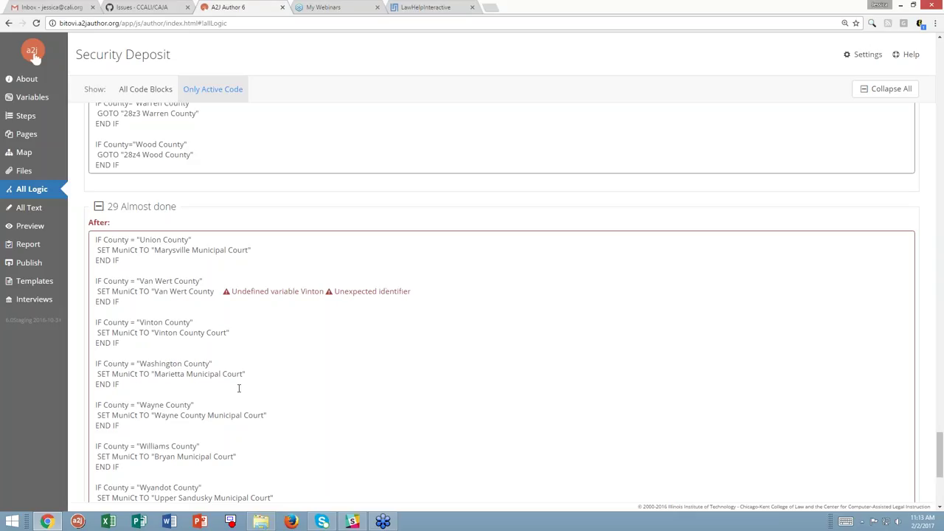
pyautogui.write('"')
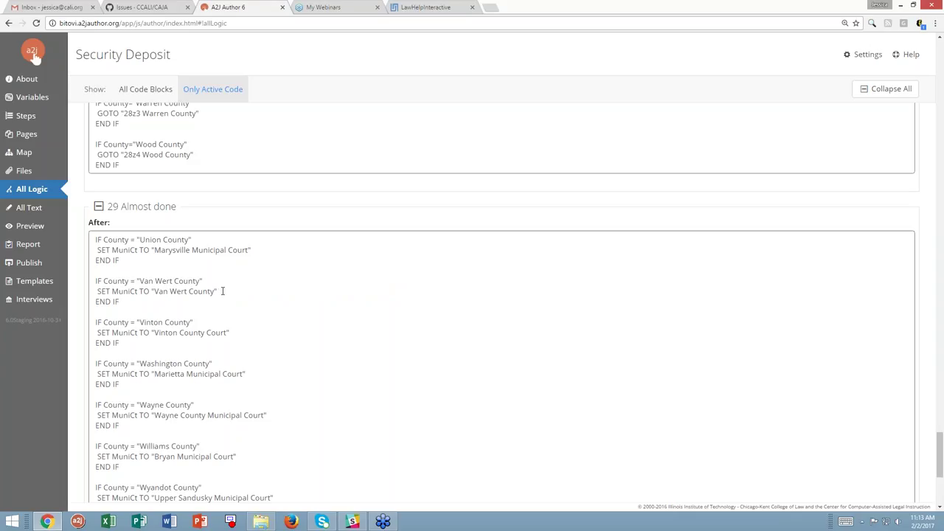
# Check the rest of the logic through 31a IFP Income, and look back over the county blocks for remaining errors
pyautogui.scroll(-2, 220, 291)
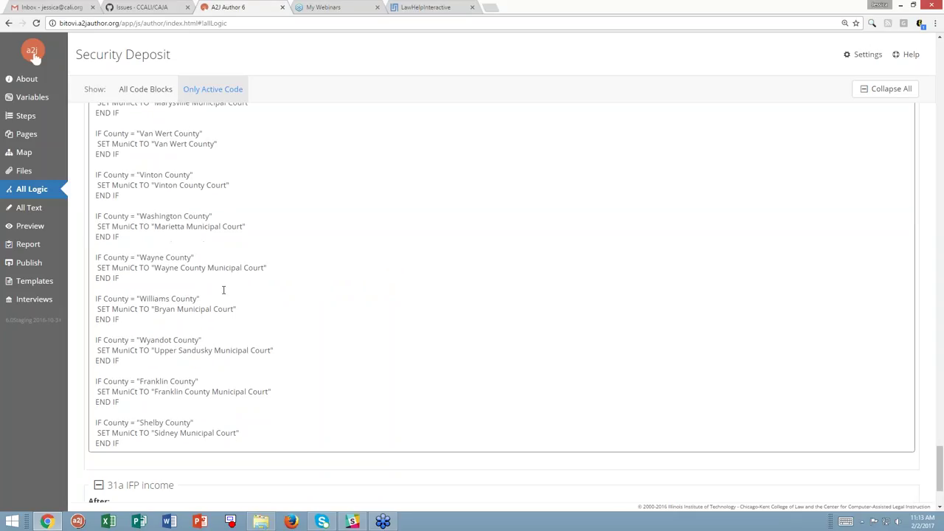
pyautogui.scroll(1, 225, 287)
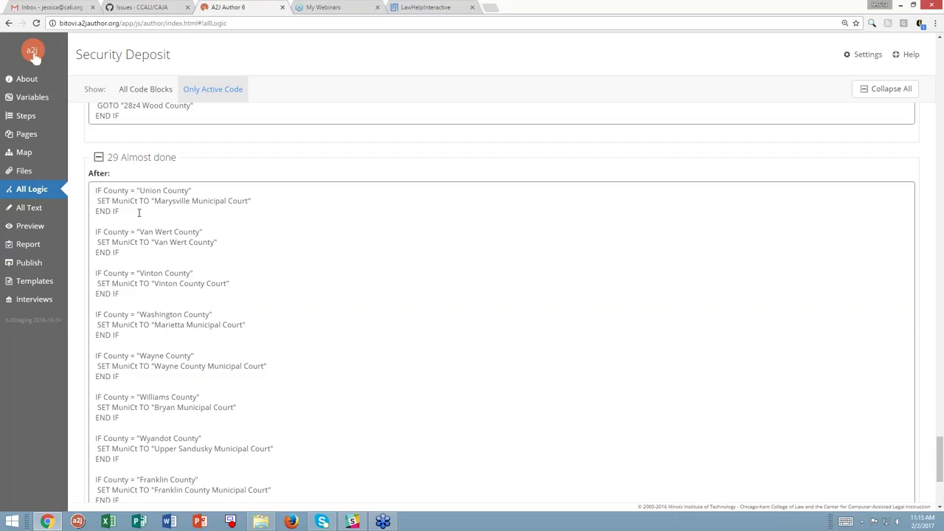
pyautogui.scroll(-3, 213, 236)
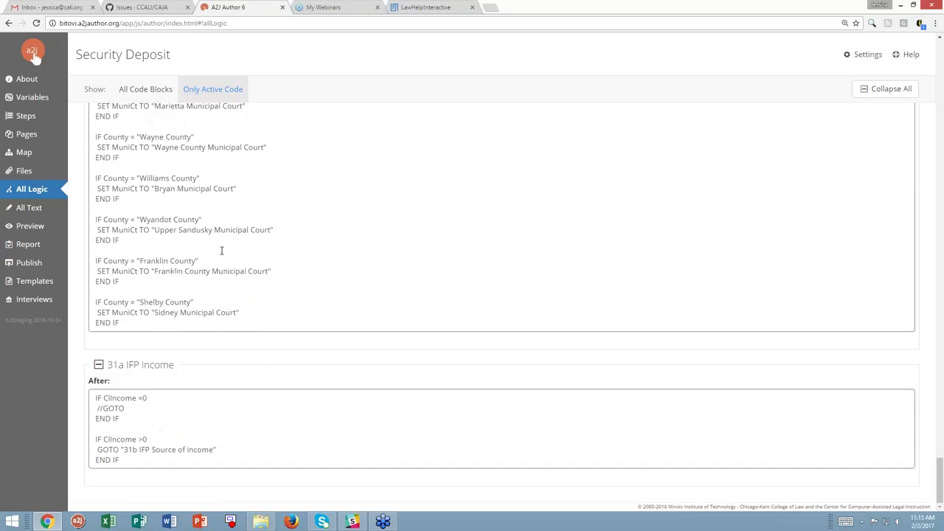
pyautogui.scroll(5, 228, 424)
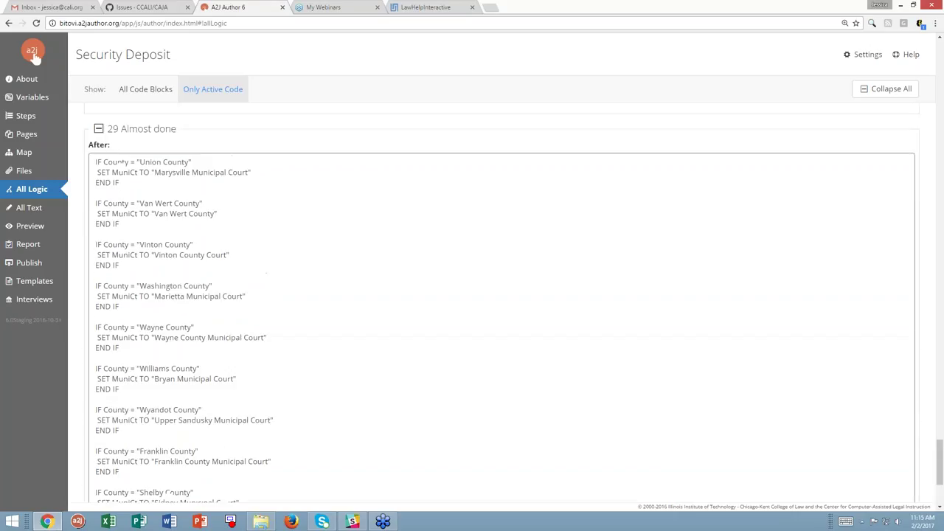
pyautogui.scroll(15, 258, 417)
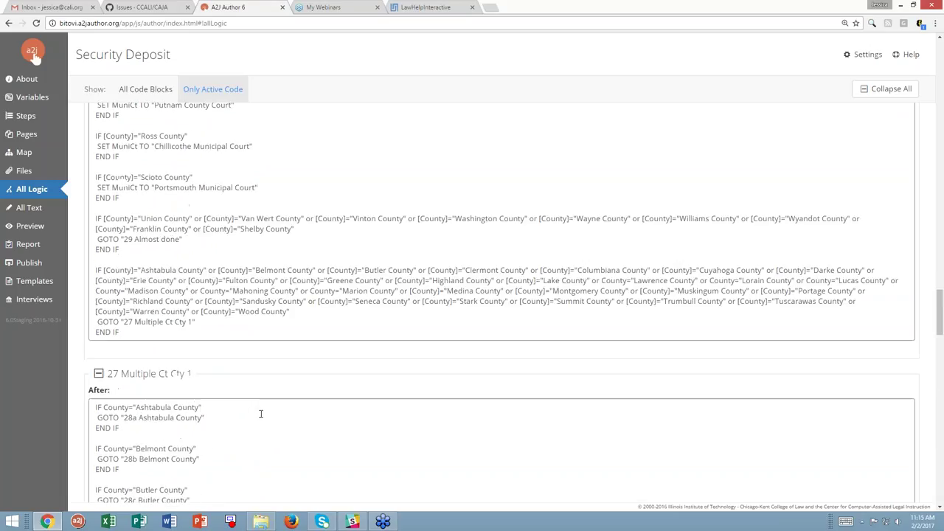
pyautogui.scroll(20, 266, 411)
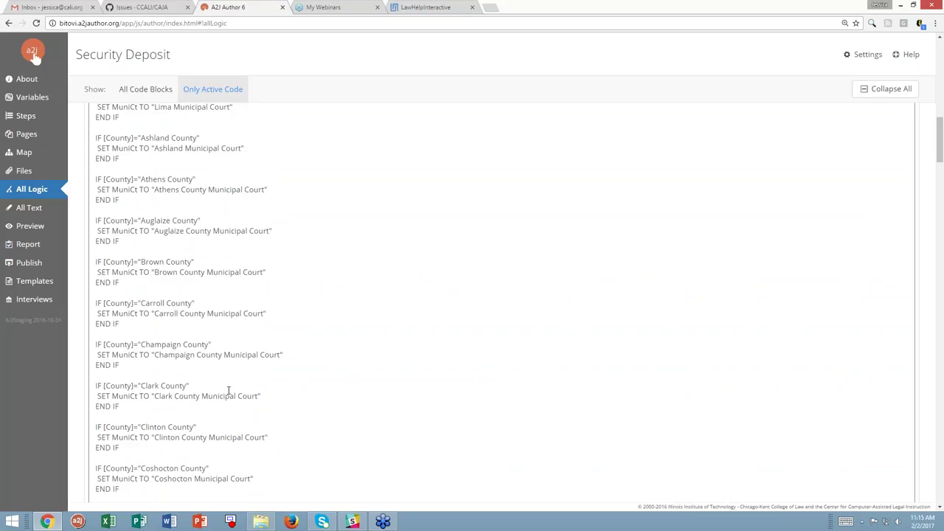
# Preview the interview from the 1 - Welcome page and display its variables and script trace alongside
pyautogui.click(27, 137)
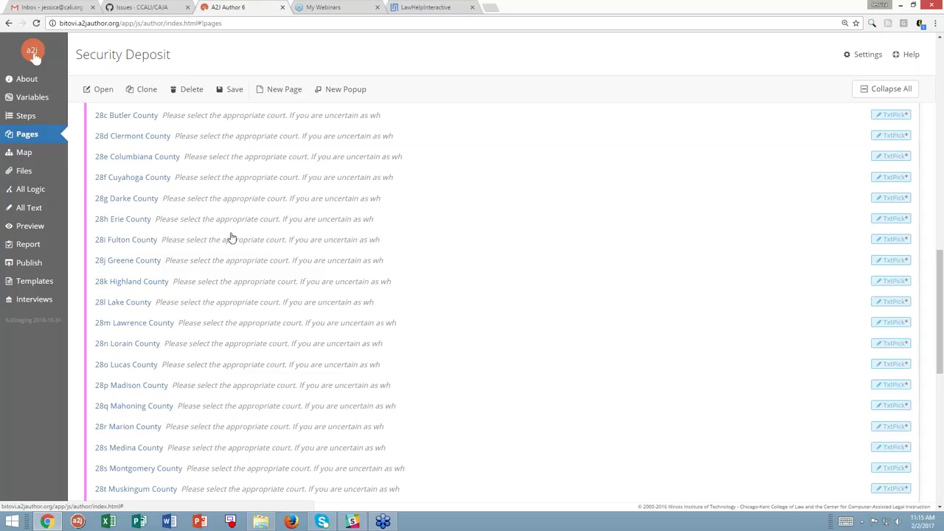
pyautogui.scroll(15, 206, 221)
pyautogui.scroll(2, 252, 263)
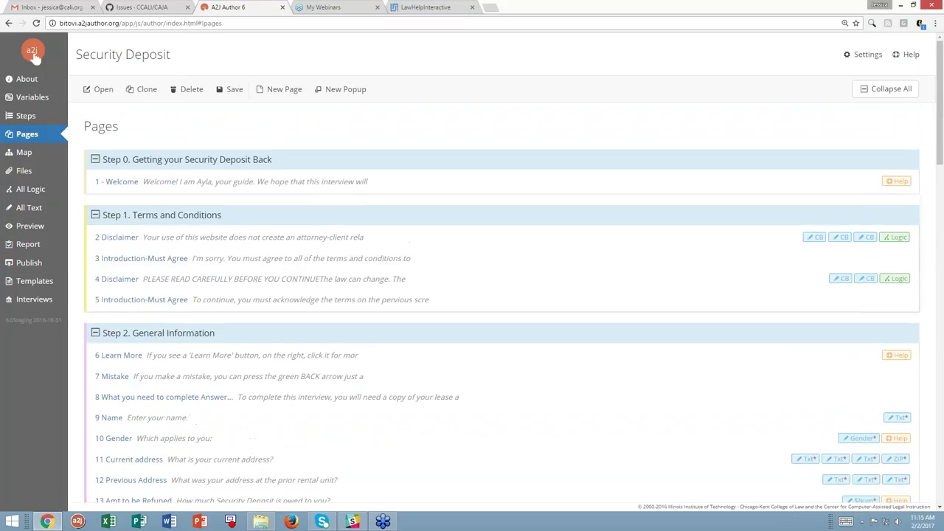
pyautogui.doubleClick(251, 186)
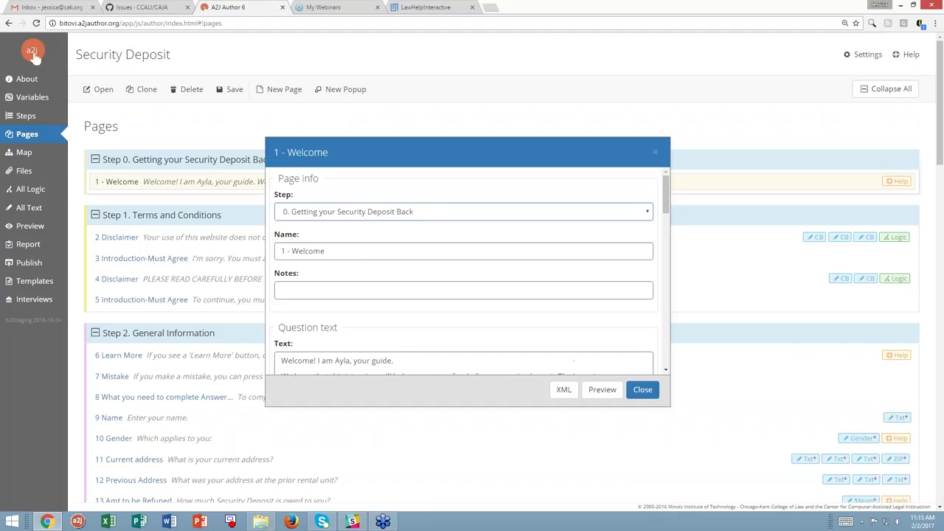
pyautogui.click(601, 389)
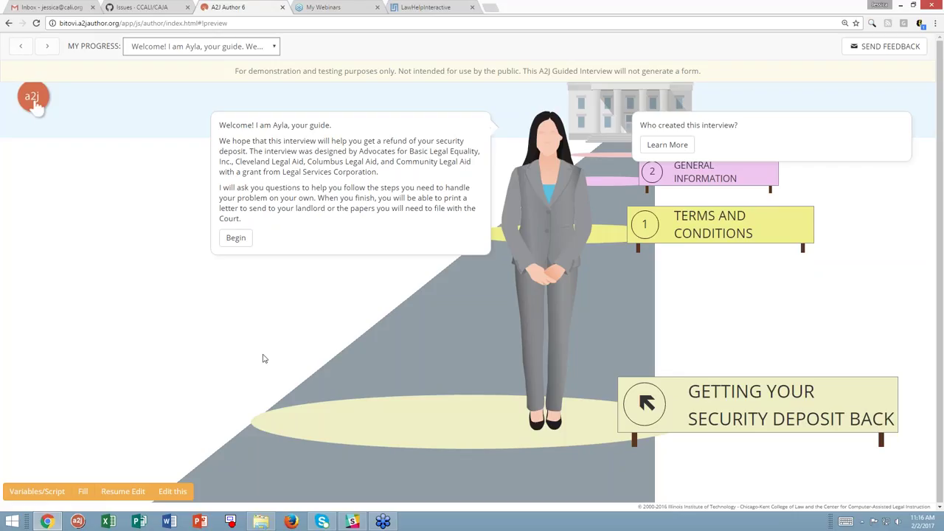
pyautogui.click(10, 492)
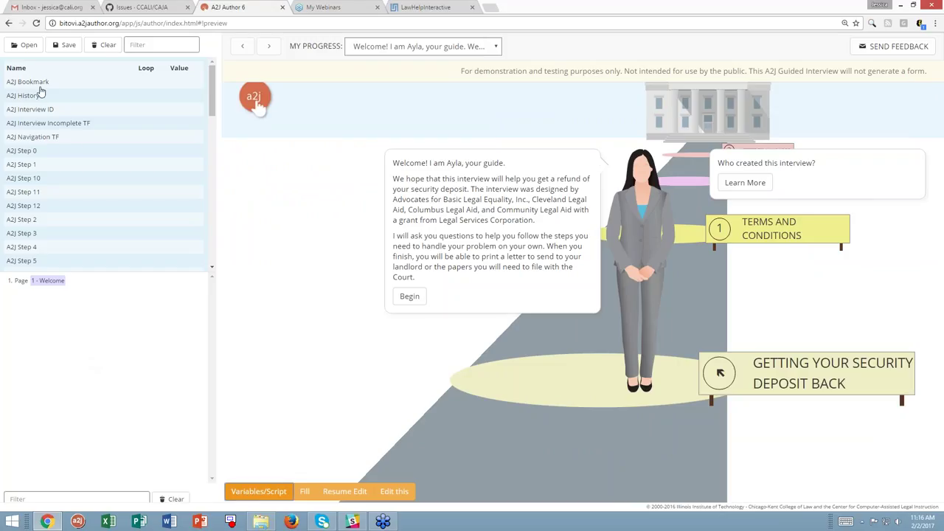
pyautogui.moveTo(211, 107); pyautogui.dragTo(210, 258)
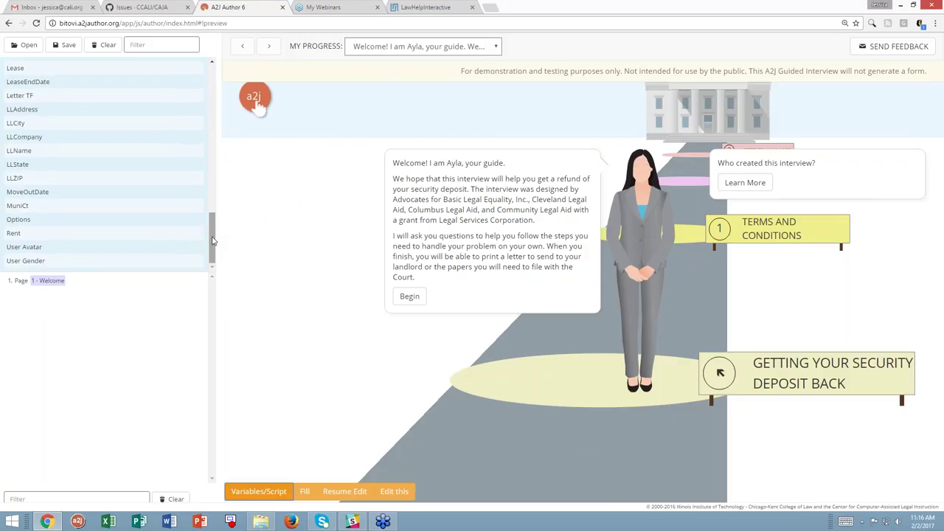
# Begin the previewed interview and continue past the disclaimer with only "I understand the limits of the service" checked
pyautogui.click(406, 305)
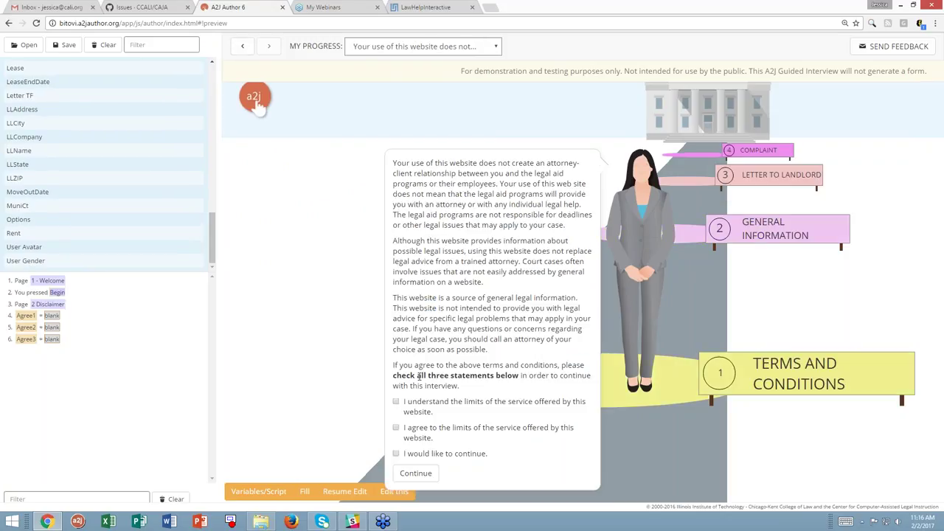
pyautogui.click(396, 402)
pyautogui.click(416, 472)
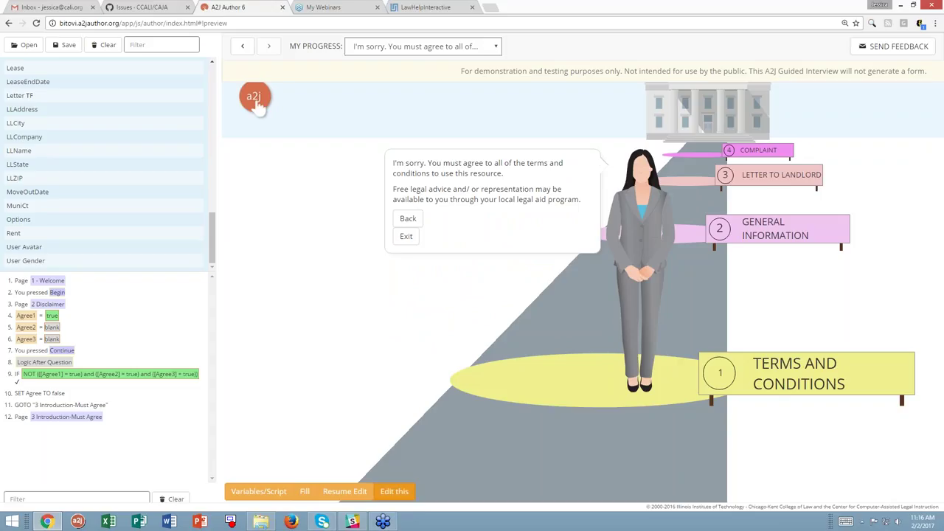
# Leave the preview for editing, close the current page's editor, and open the 19 Options page in Step 2
pyautogui.click(402, 494)
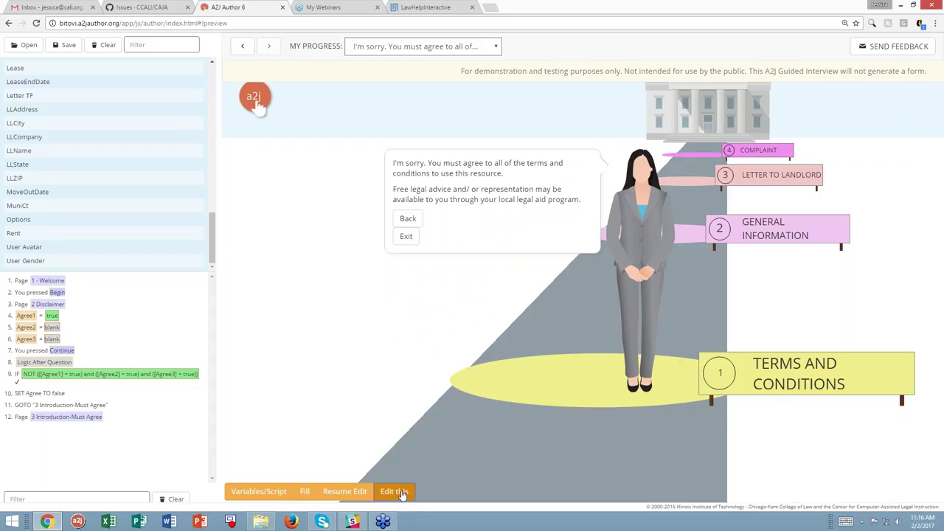
pyautogui.click(642, 389)
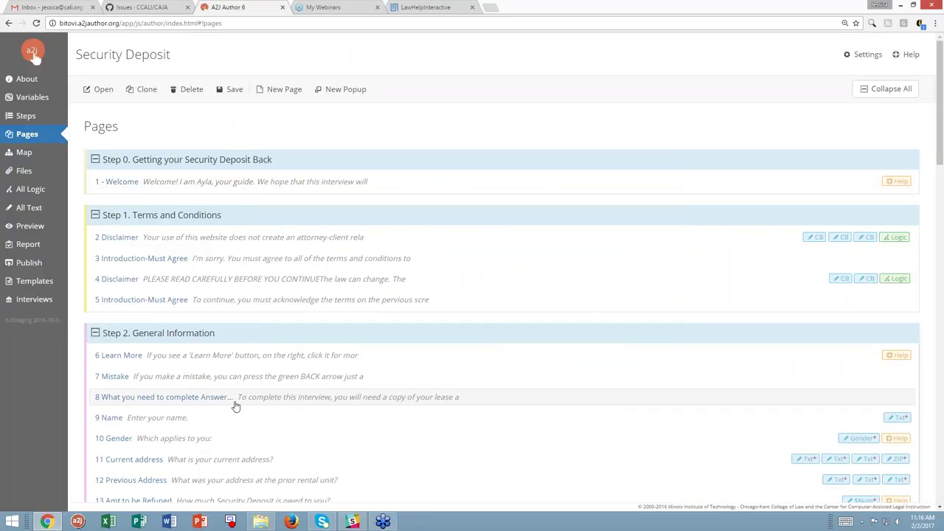
pyautogui.scroll(-2, 238, 406)
pyautogui.scroll(-3, 249, 338)
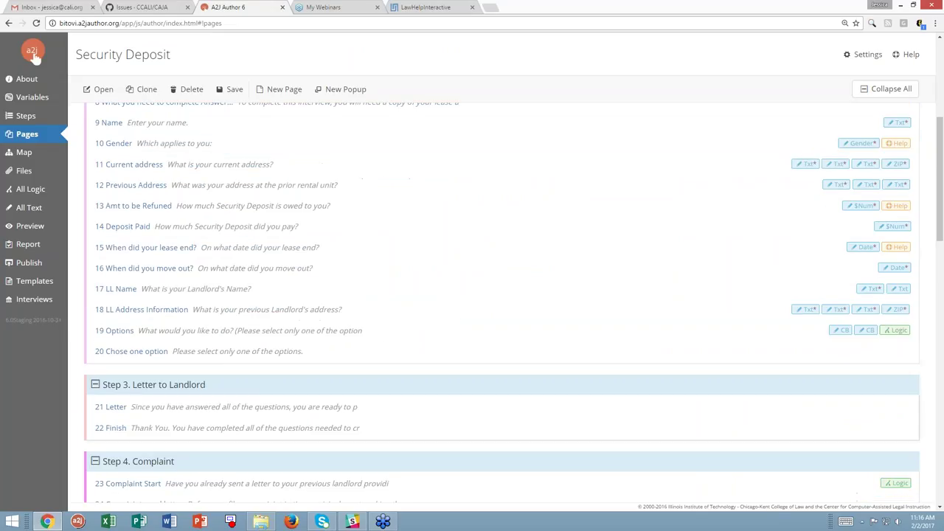
pyautogui.doubleClick(249, 337)
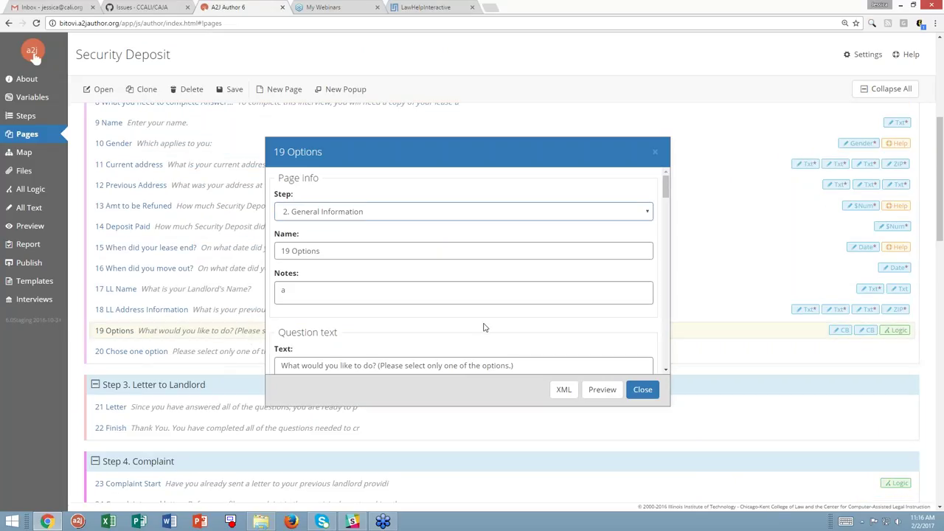
# Examine the 19 Options page's check box fields, their variables and default values, and the After logic
pyautogui.scroll(-2, 488, 323)
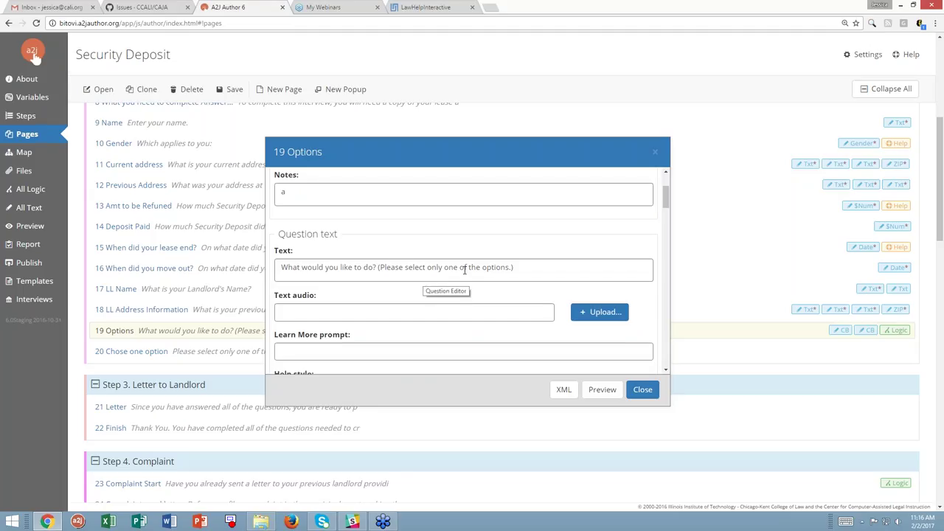
pyautogui.scroll(-2, 464, 270)
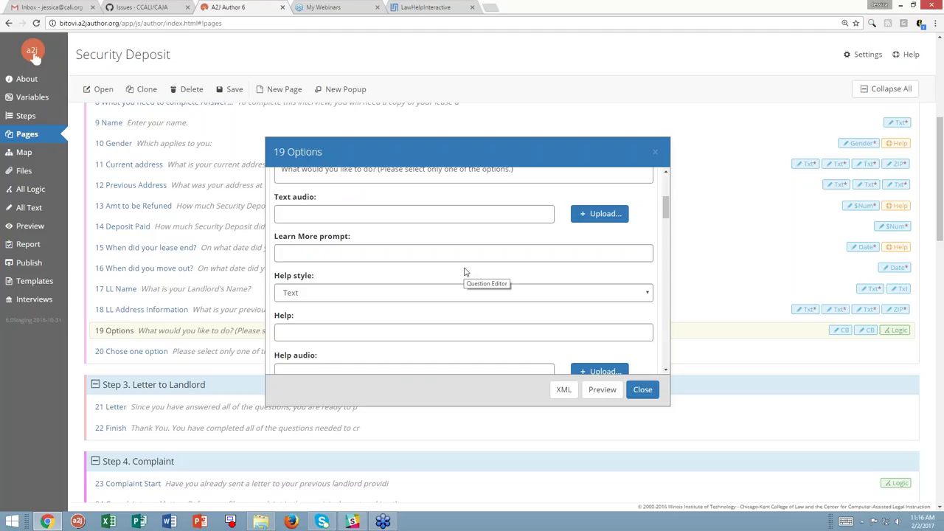
pyautogui.scroll(-4, 464, 273)
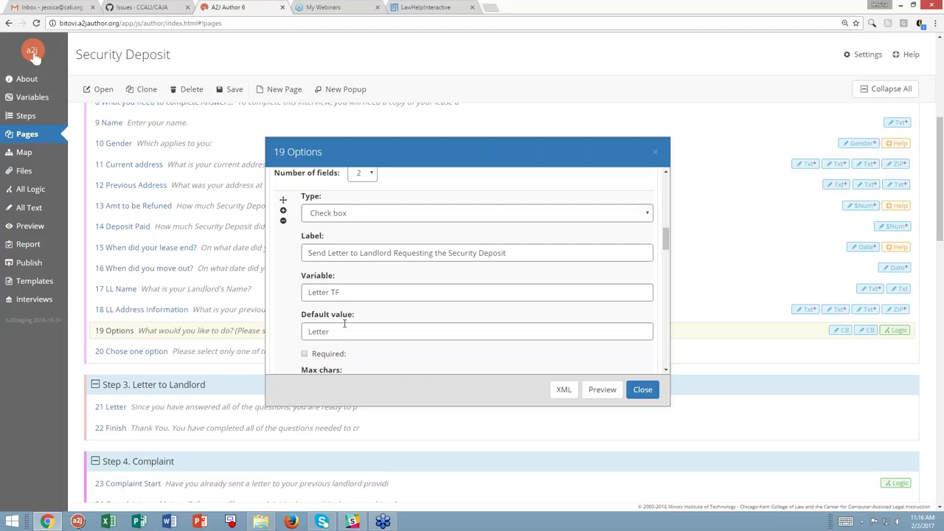
pyautogui.scroll(-3, 413, 302)
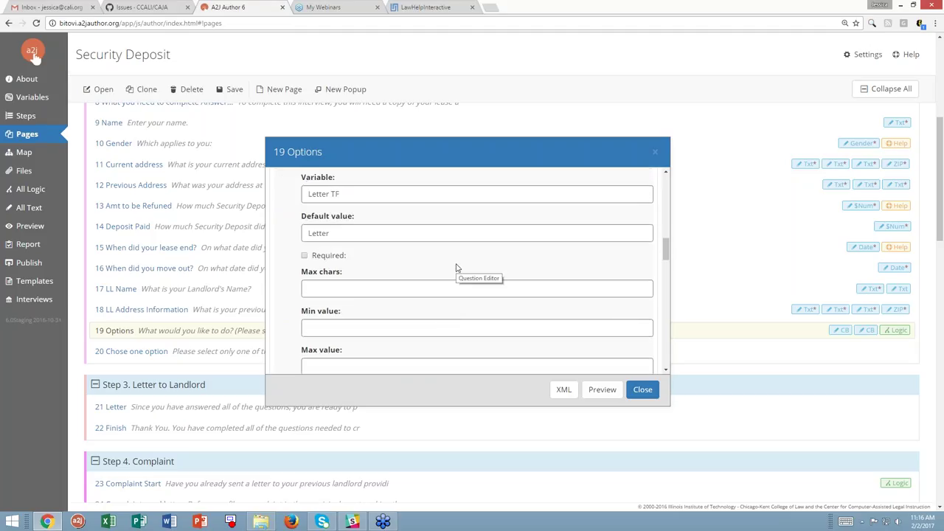
pyautogui.scroll(3, 456, 268)
pyautogui.scroll(-1, 463, 271)
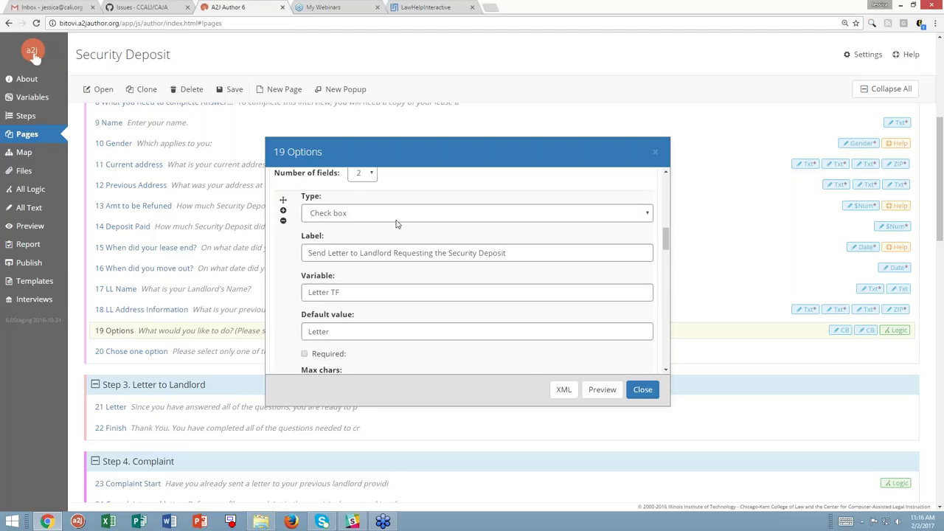
pyautogui.click(345, 293)
pyautogui.moveTo(345, 293); pyautogui.dragTo(300, 292)
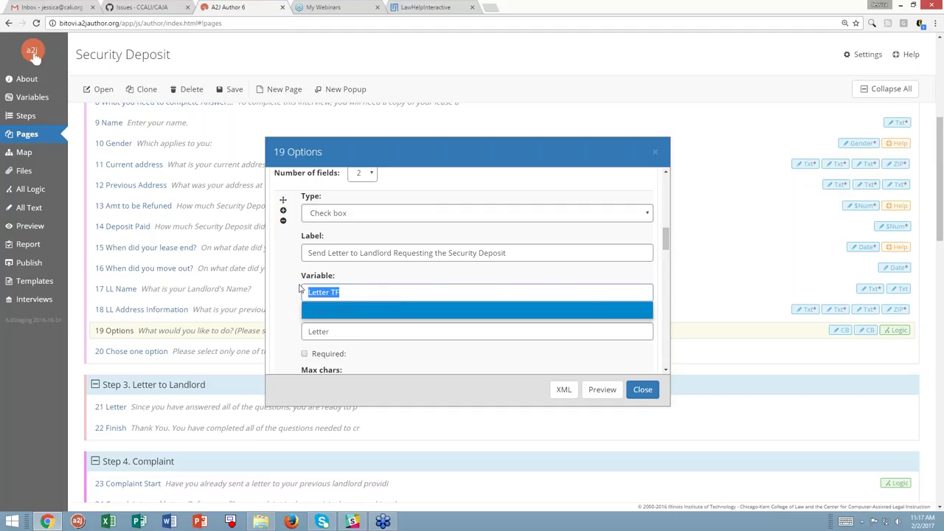
pyautogui.click(318, 292)
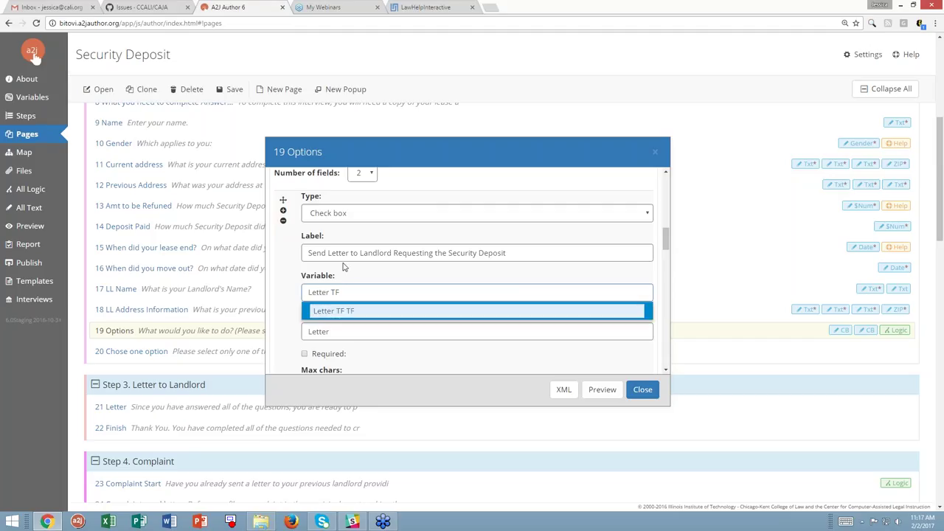
pyautogui.click(326, 331)
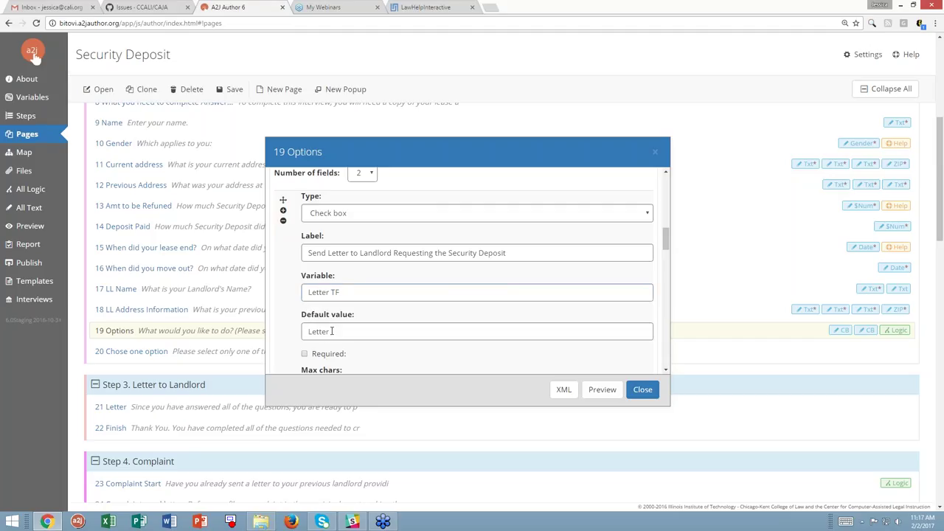
pyautogui.scroll(-10, 346, 326)
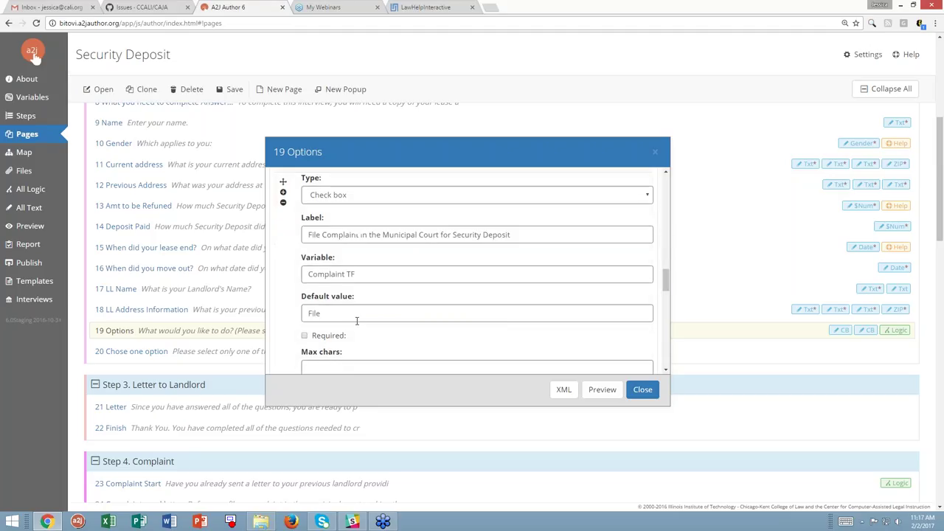
pyautogui.scroll(-3, 345, 326)
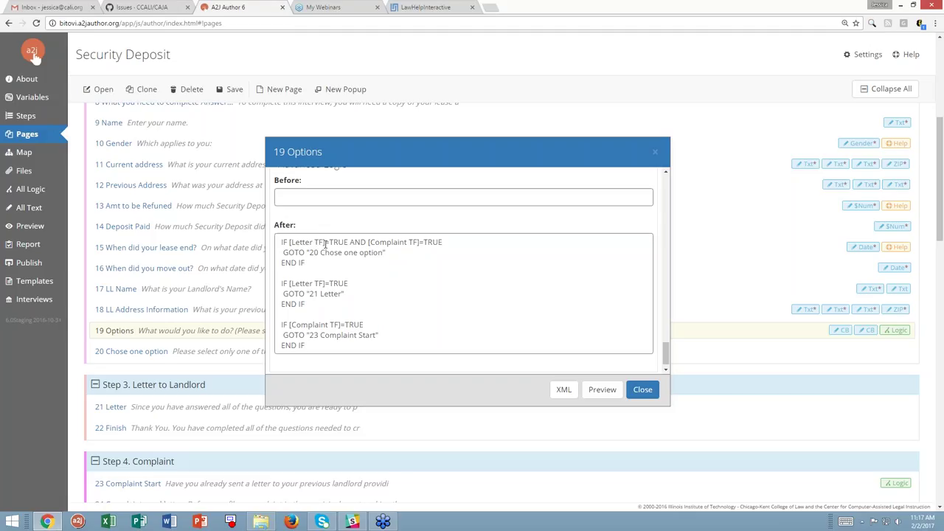
pyautogui.scroll(1, 326, 244)
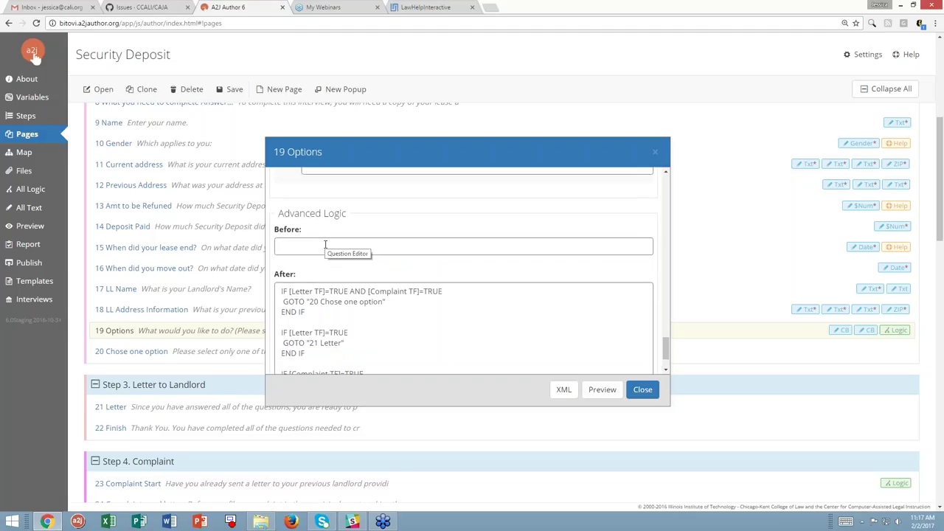
# Preview the 19 Options page, try the Send Letter to Landlord check box, and return to editing the page
pyautogui.click(603, 391)
pyautogui.click(395, 190)
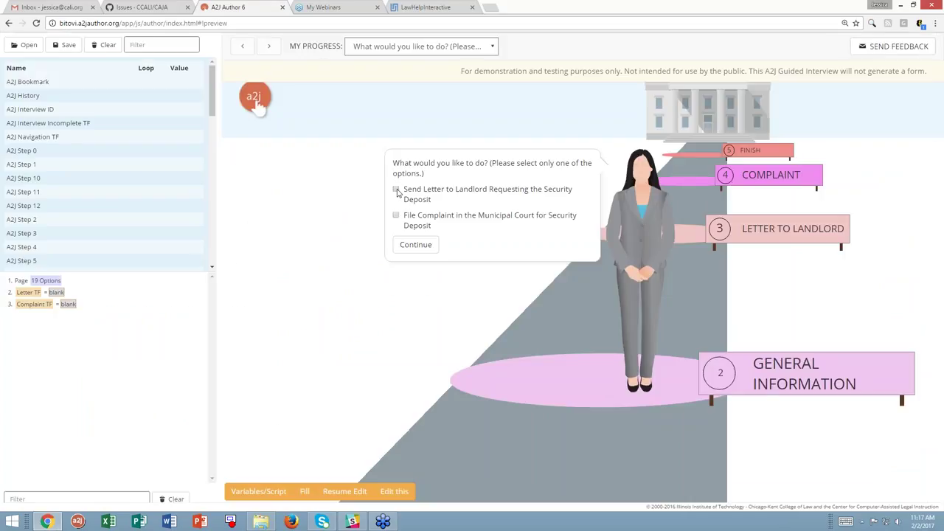
pyautogui.click(395, 190)
pyautogui.click(394, 491)
# Clear the default value of the "File Complaint in the Municipal Court for Security Deposit" check box on the 19 Options page
pyautogui.scroll(-15, 475, 301)
pyautogui.scroll(-10, 482, 280)
pyautogui.scroll(15, 482, 280)
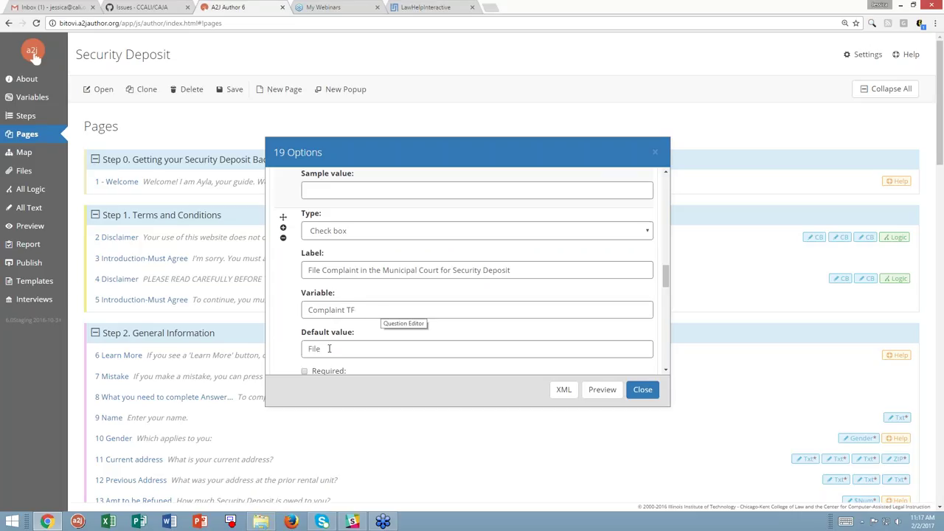
pyautogui.scroll(-5, 330, 349)
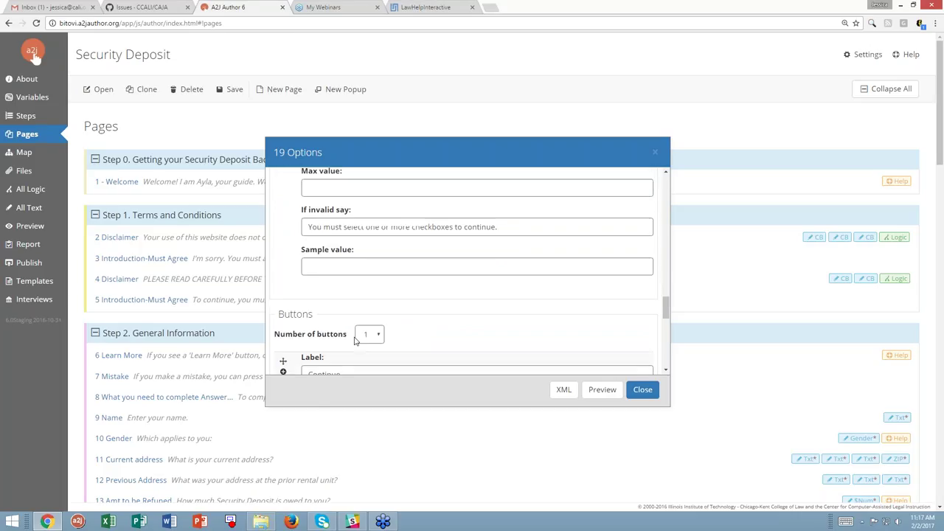
pyautogui.scroll(-5, 355, 341)
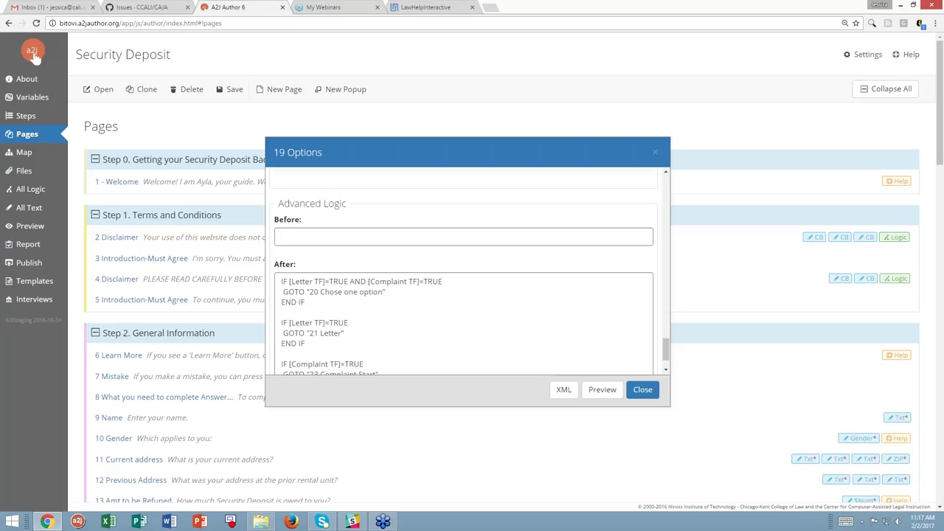
pyautogui.scroll(5, 355, 337)
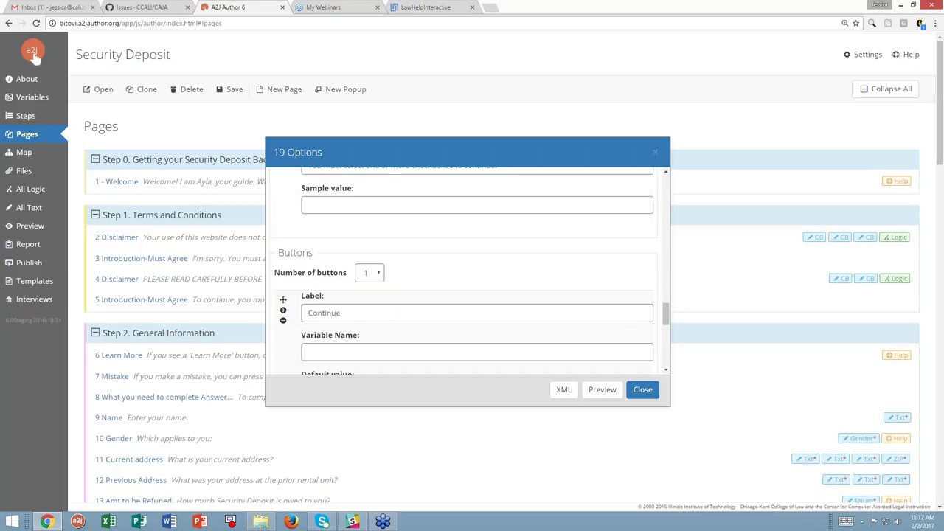
pyautogui.scroll(6, 355, 338)
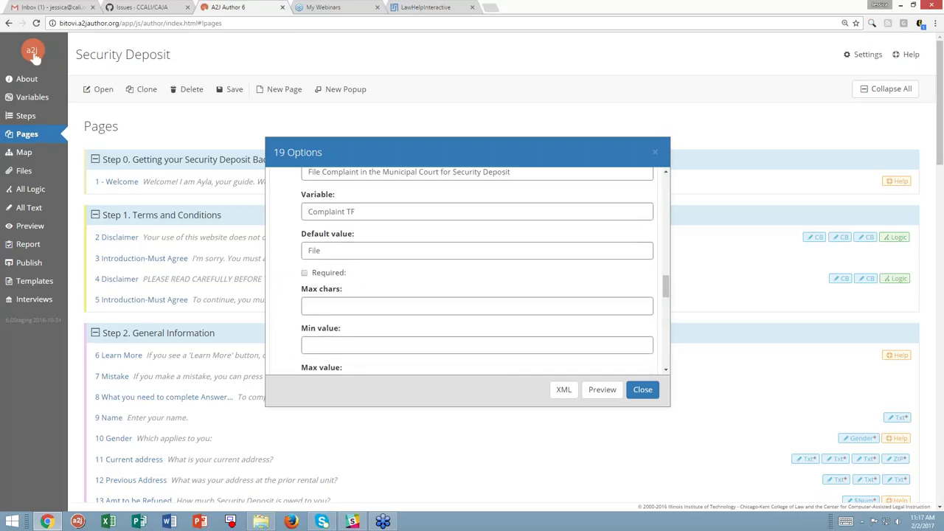
pyautogui.moveTo(320, 254); pyautogui.dragTo(300, 256)
pyautogui.write('True')
pyautogui.press('BackSpace')
pyautogui.press('BackSpace')
pyautogui.press('BackSpace')
pyautogui.press('BackSpace')
# Clear the default value of the "Send Letter to Landlord Requesting the Security Deposit" check box and close the 19 Options page
pyautogui.scroll(5, 376, 240)
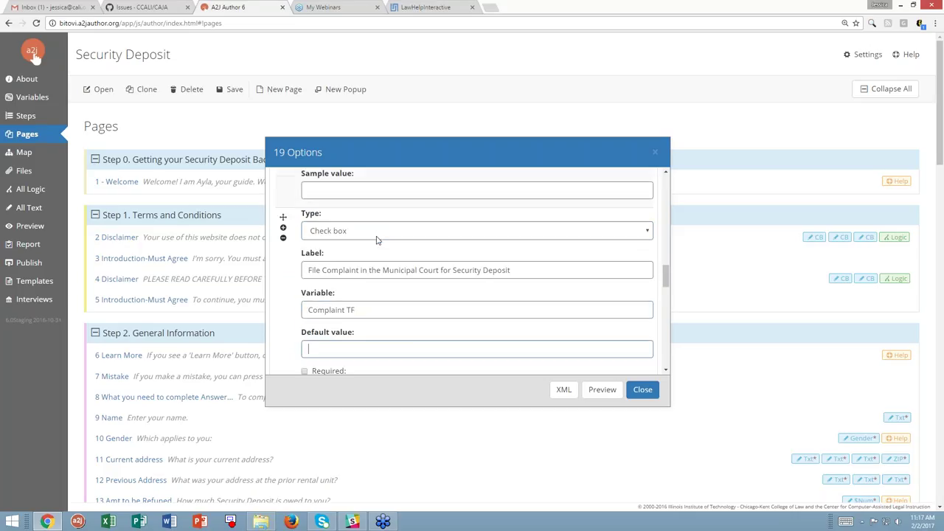
pyautogui.scroll(5, 343, 221)
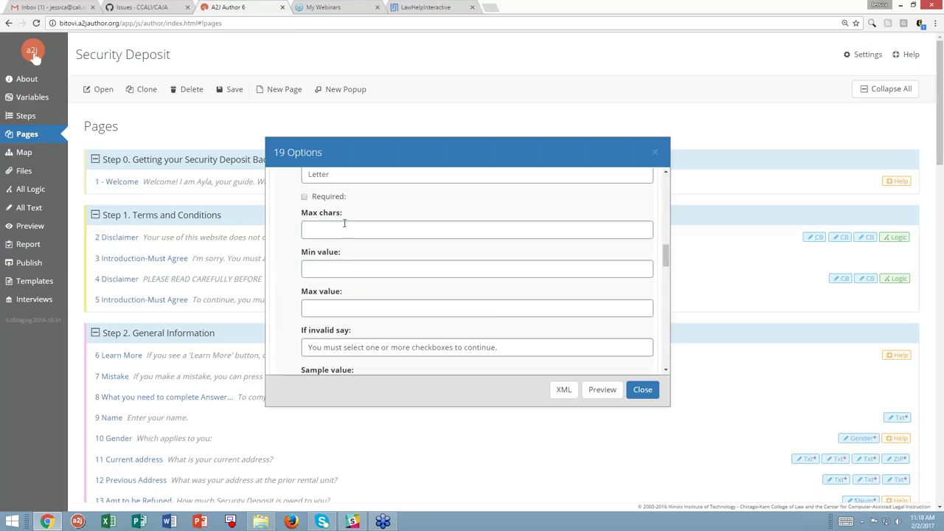
pyautogui.moveTo(329, 273); pyautogui.dragTo(278, 276)
pyautogui.press('BackSpace')
pyautogui.scroll(-3, 364, 255)
pyautogui.scroll(-5, 410, 299)
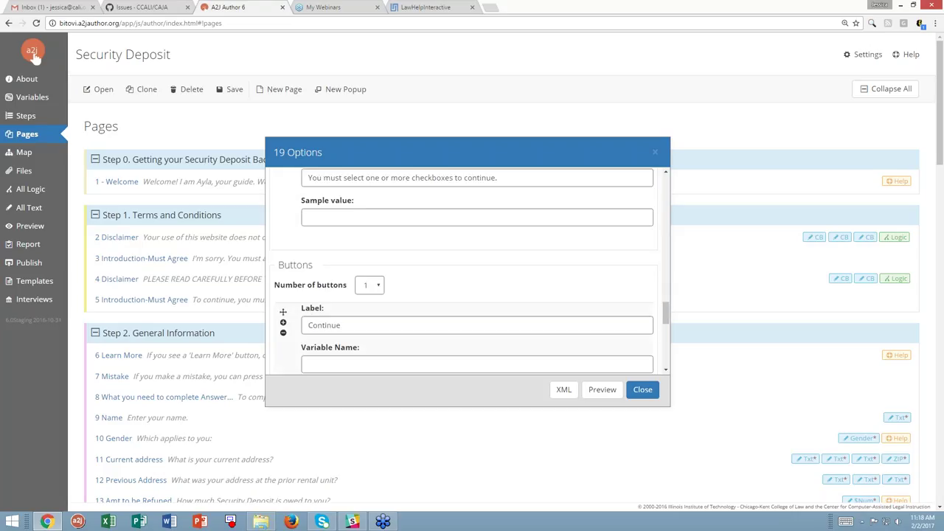
pyautogui.click(642, 390)
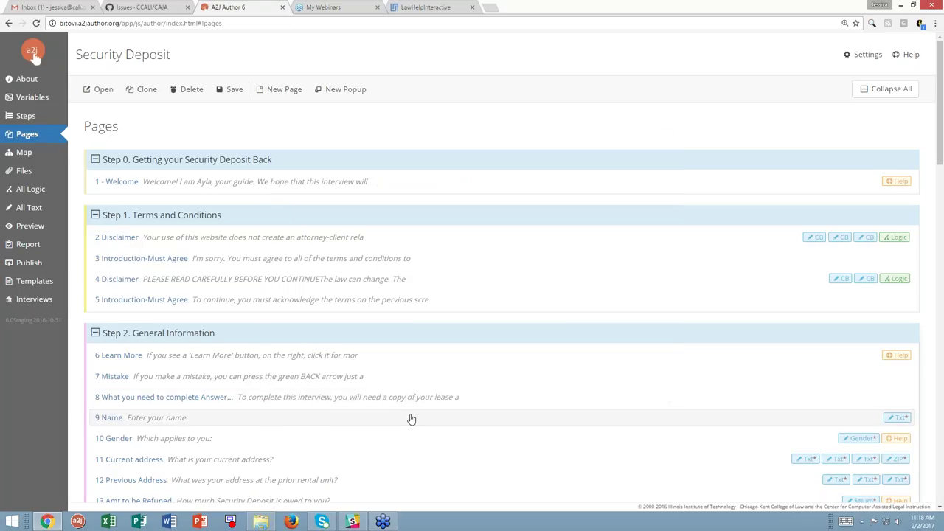
# Publish the Security Deposit interview to RebuildQA and confirm publishing on the LawHelp Interactive module properties page
pyautogui.scroll(-2, 411, 415)
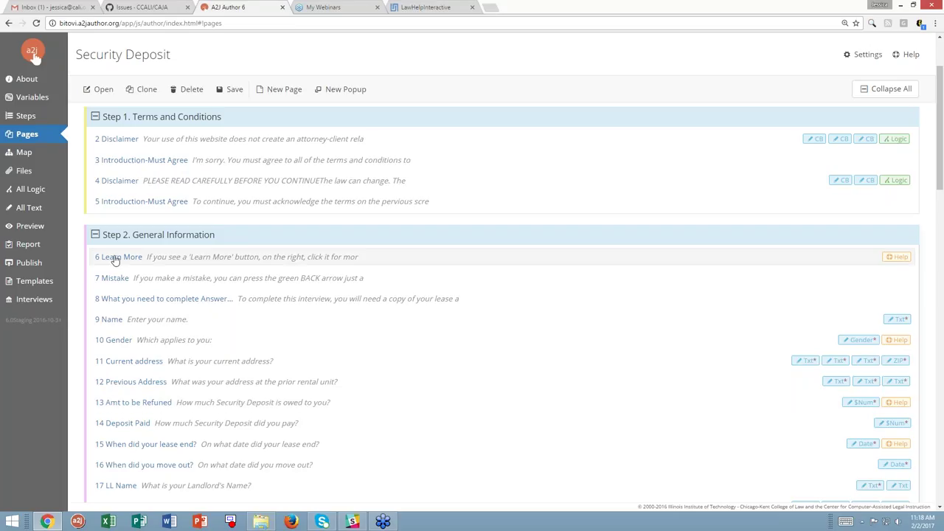
pyautogui.click(57, 265)
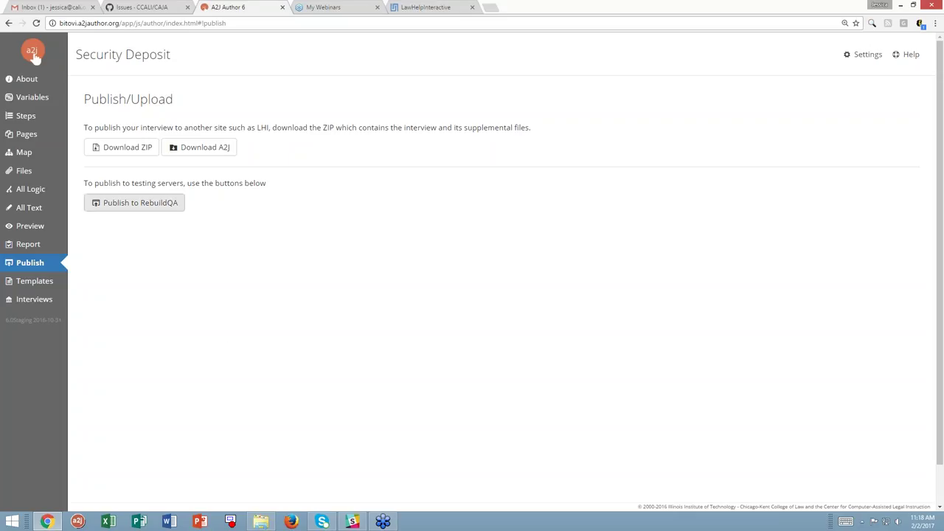
pyautogui.click(173, 214)
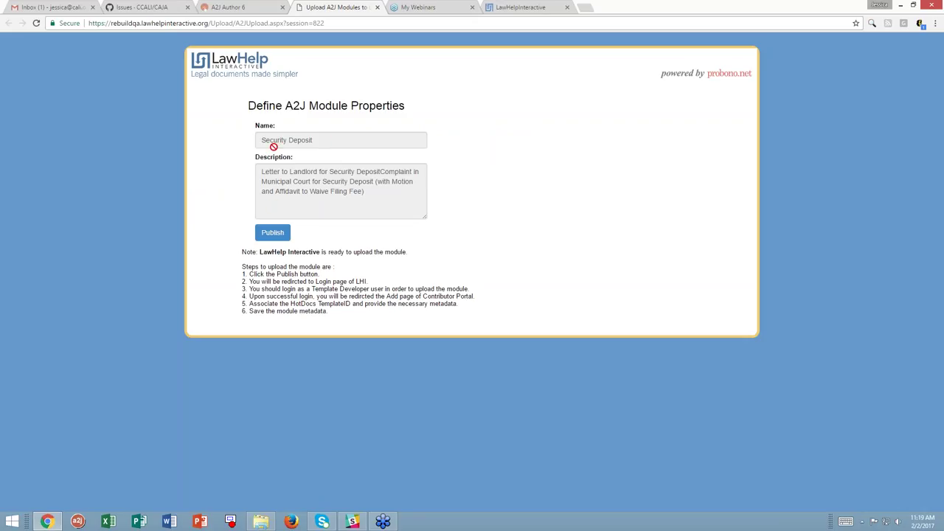
pyautogui.click(279, 235)
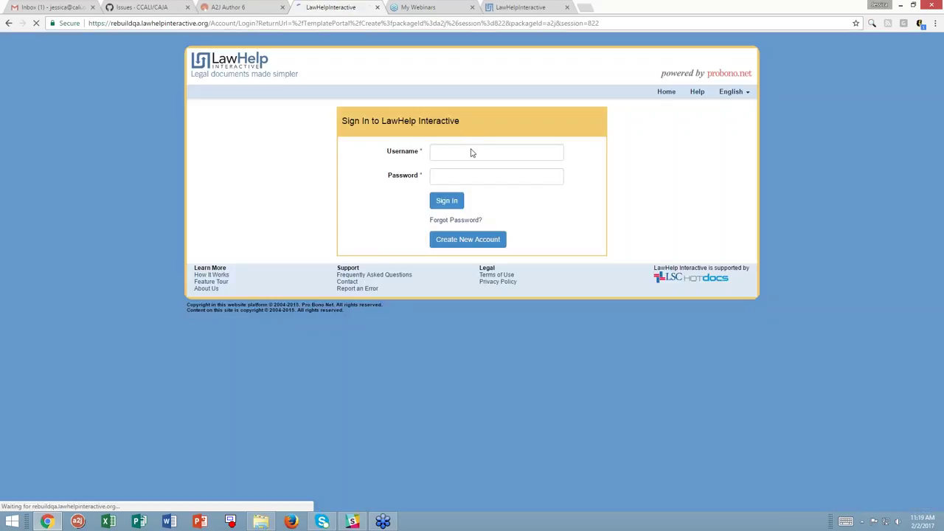
# Sign in to LawHelp Interactive with the account username and password
pyautogui.click(468, 150)
pyautogui.write('Jessica')
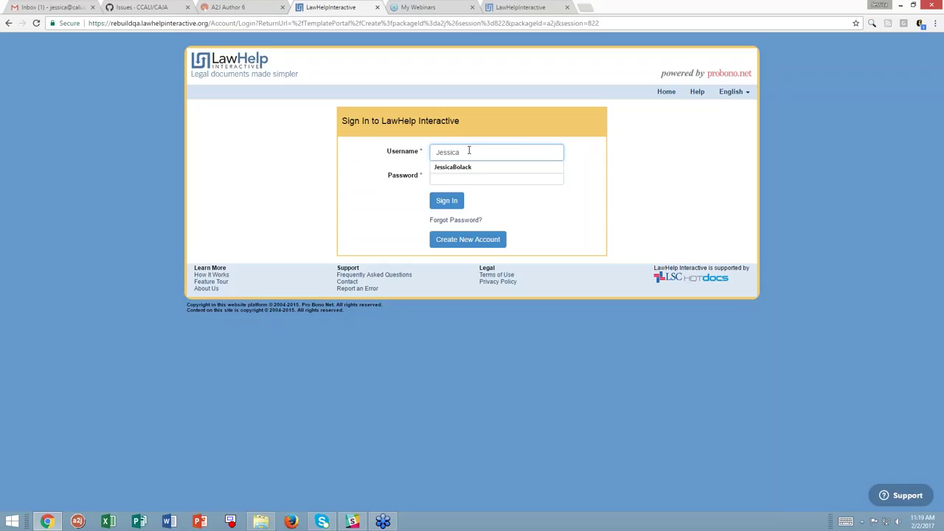
pyautogui.press('Down')
pyautogui.press('Tab')
pyautogui.write('•••••••••')
pyautogui.press('Return')
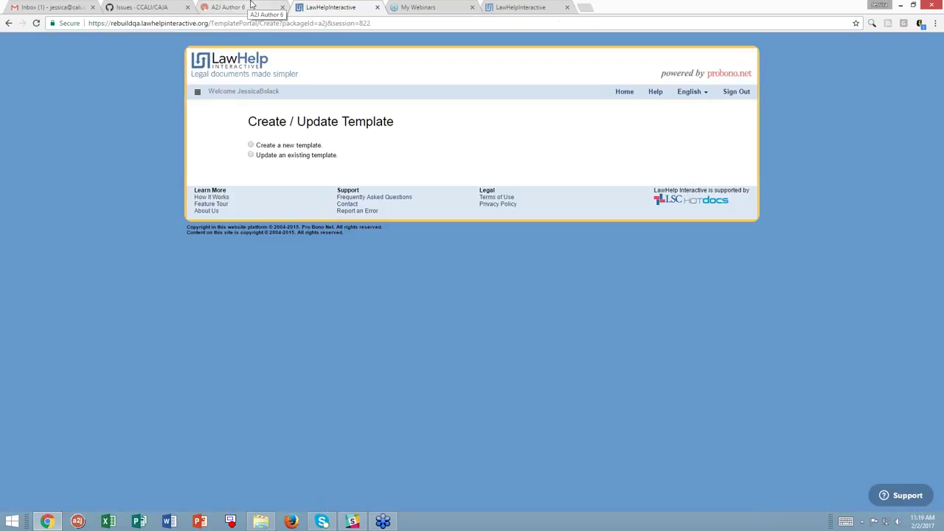
# Choose to create a new template for the uploaded interview and look over its title, description and other property fields
pyautogui.click(251, 145)
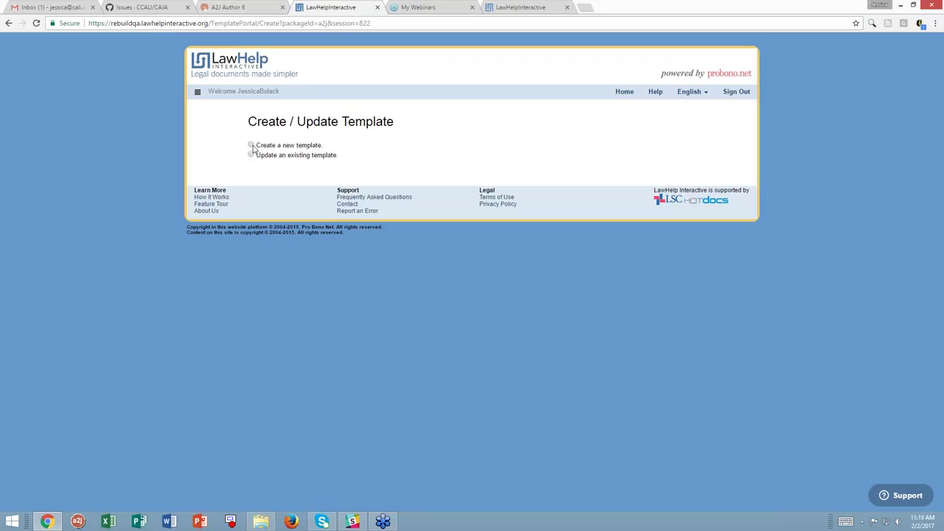
pyautogui.click(271, 178)
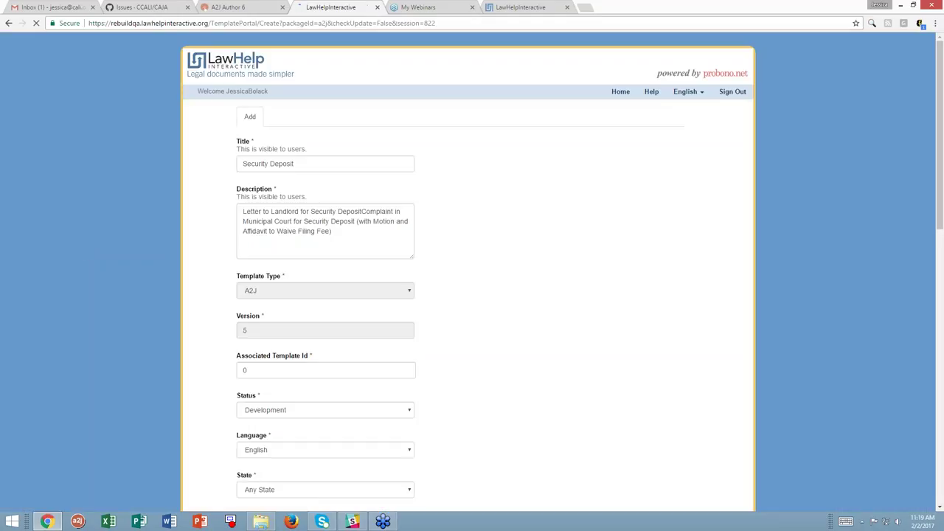
pyautogui.click(240, 165)
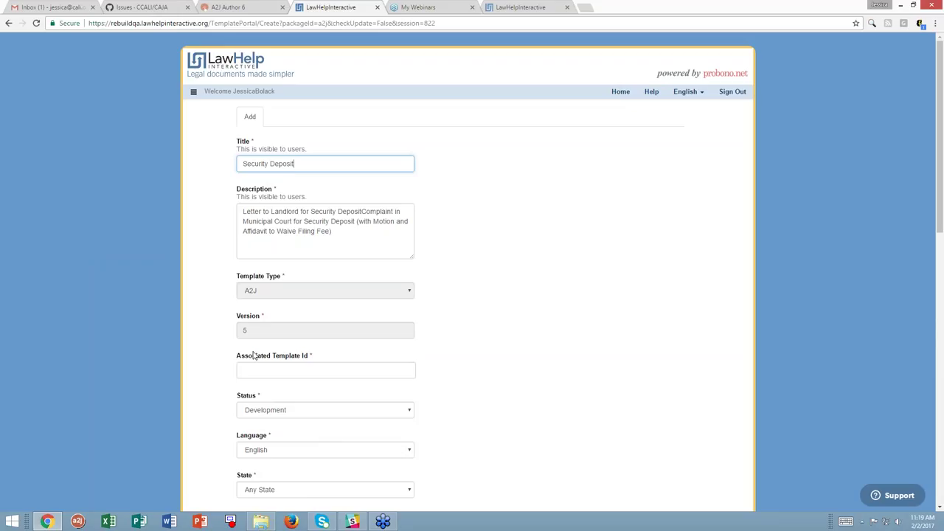
pyautogui.scroll(-1, 390, 387)
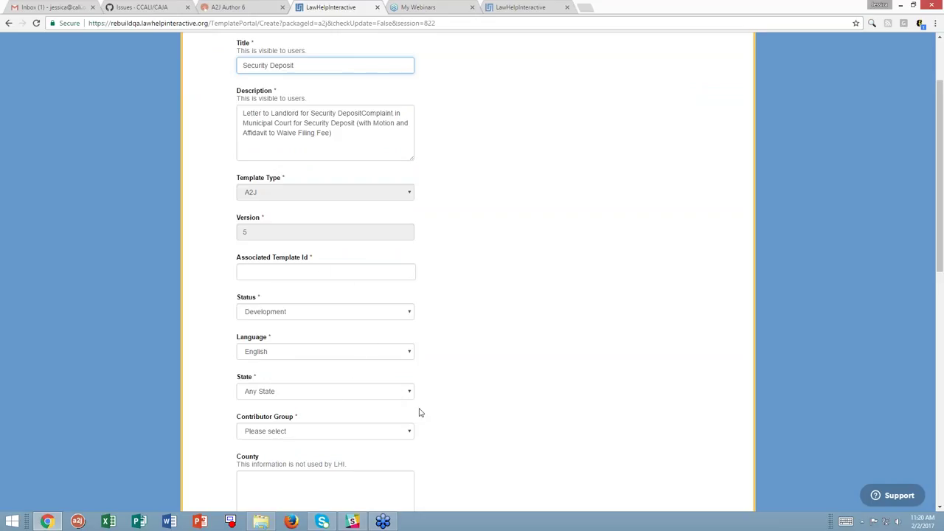
# Review the template's remaining property fields down to the notes and close the LawHelp Interactive template creation page
pyautogui.scroll(-7, 483, 432)
pyautogui.scroll(-1, 483, 429)
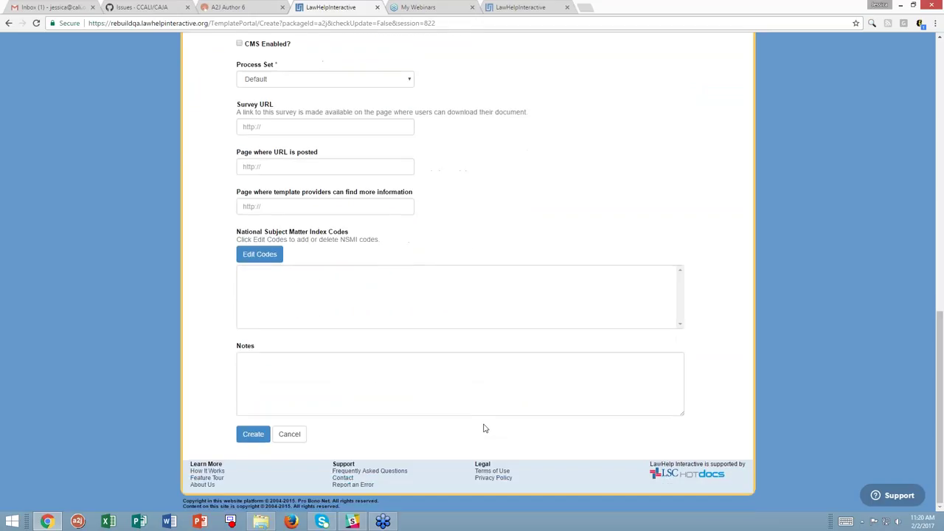
pyautogui.scroll(3, 483, 428)
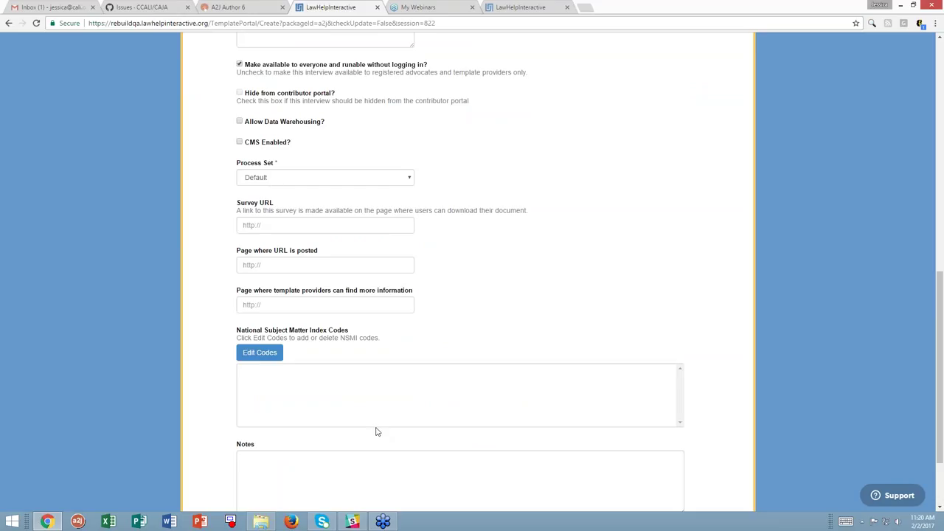
pyautogui.scroll(-3, 394, 356)
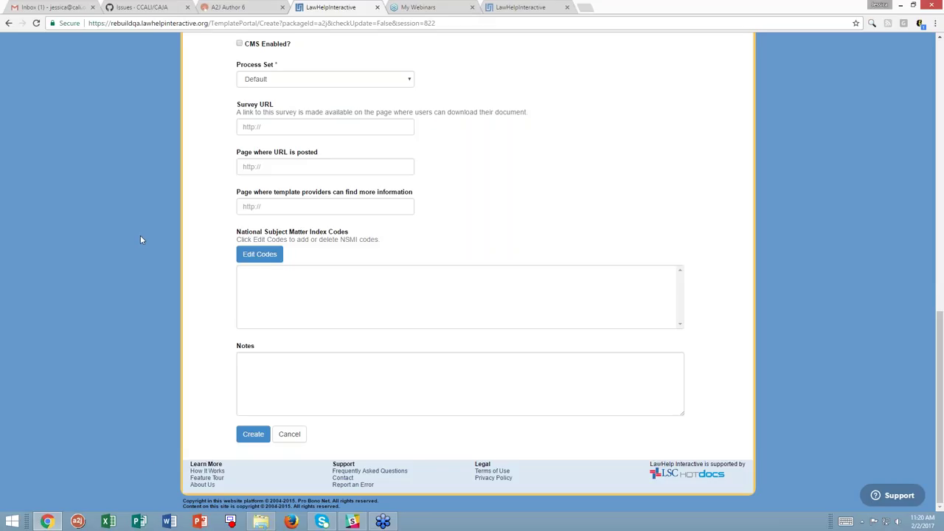
pyautogui.scroll(8, 645, 111)
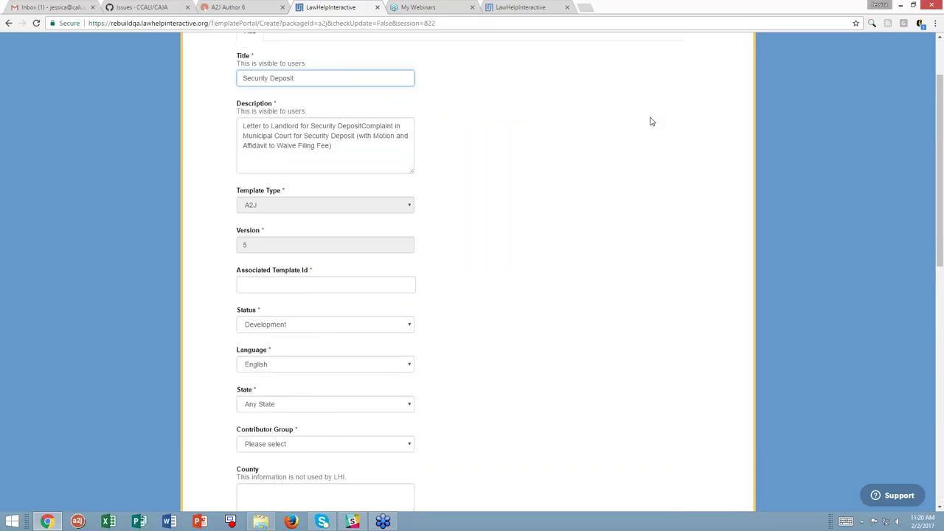
pyautogui.scroll(2, 650, 122)
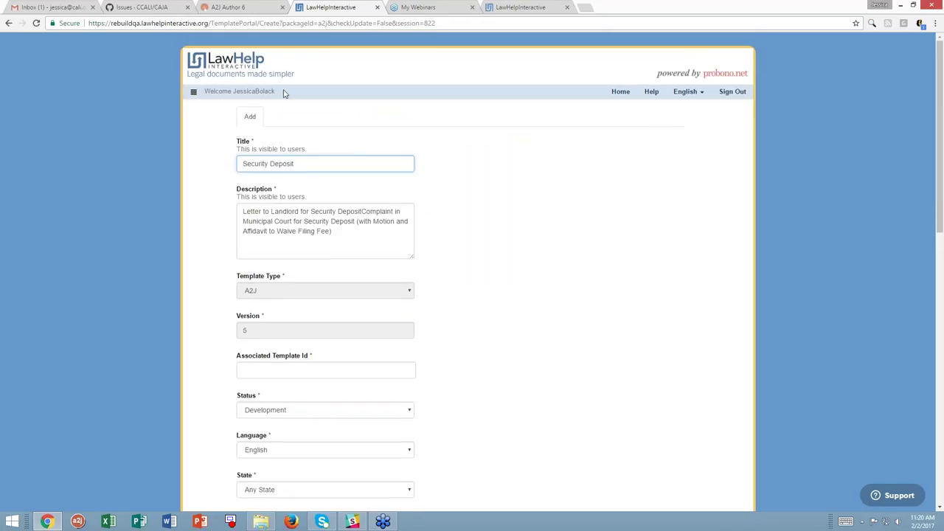
pyautogui.click(377, 8)
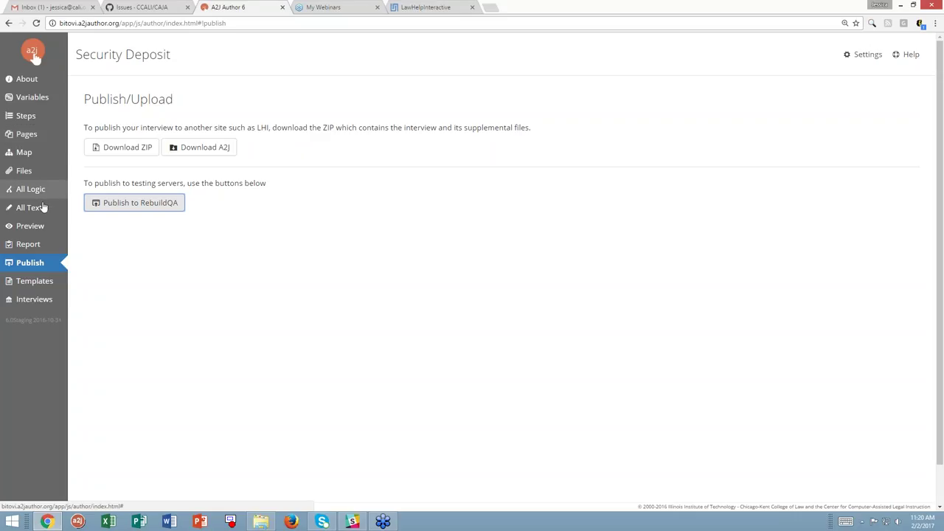
# Preview the 19 Options page of the Security Deposit interview, go back to editing it and close the page editor
pyautogui.click(42, 227)
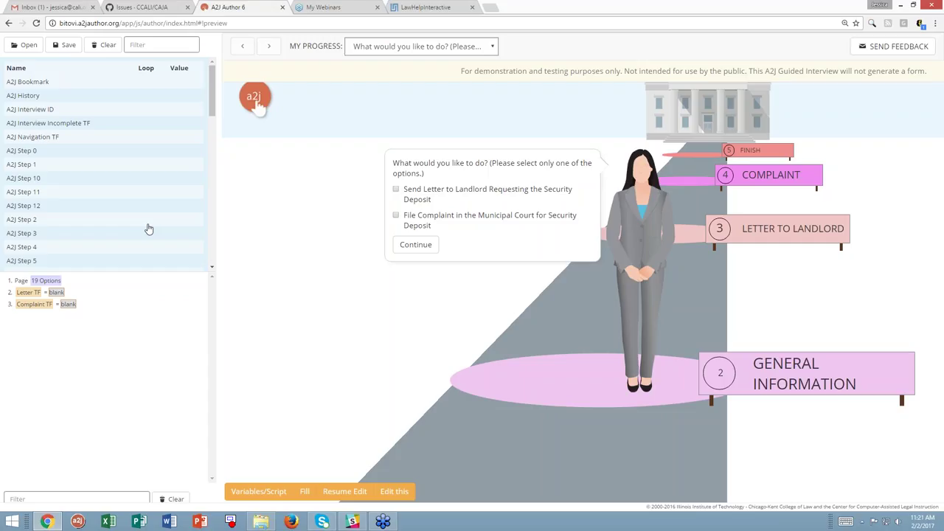
pyautogui.click(393, 491)
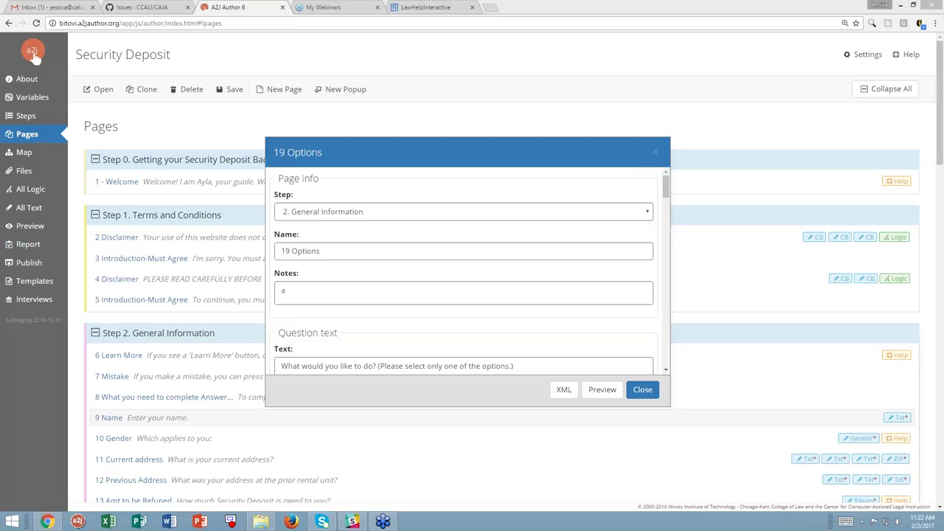
pyautogui.press('Escape')
# Upload the guided interview file A2J Protective Order (1).zip from the February New User folder
pyautogui.click(33, 298)
pyautogui.click(267, 91)
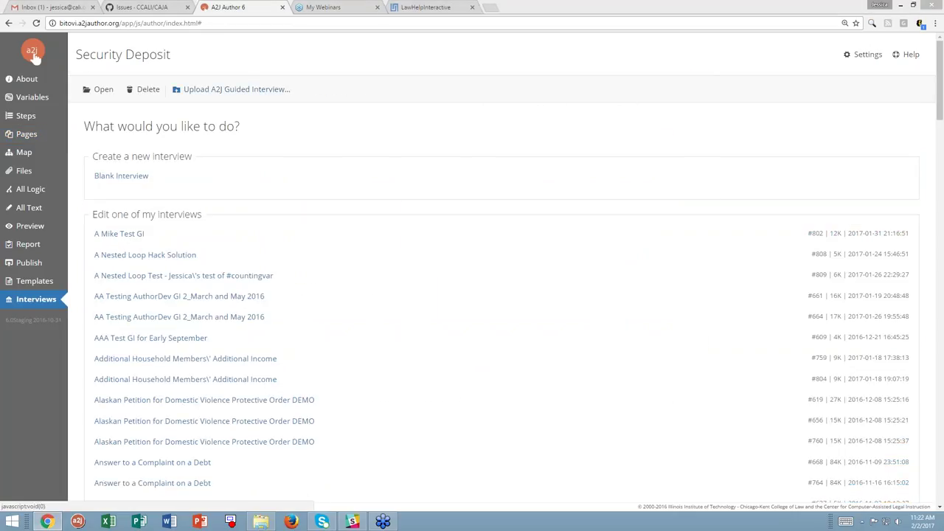
pyautogui.click(272, 144)
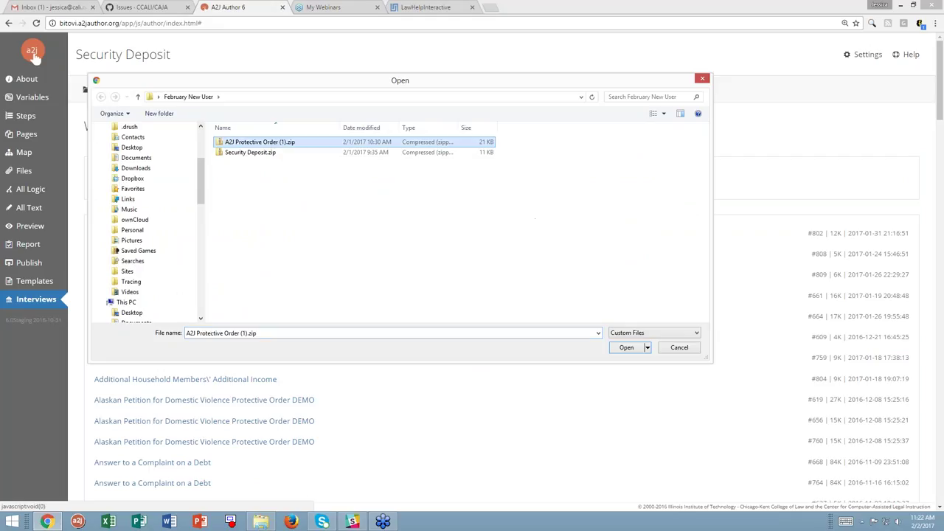
pyautogui.click(624, 349)
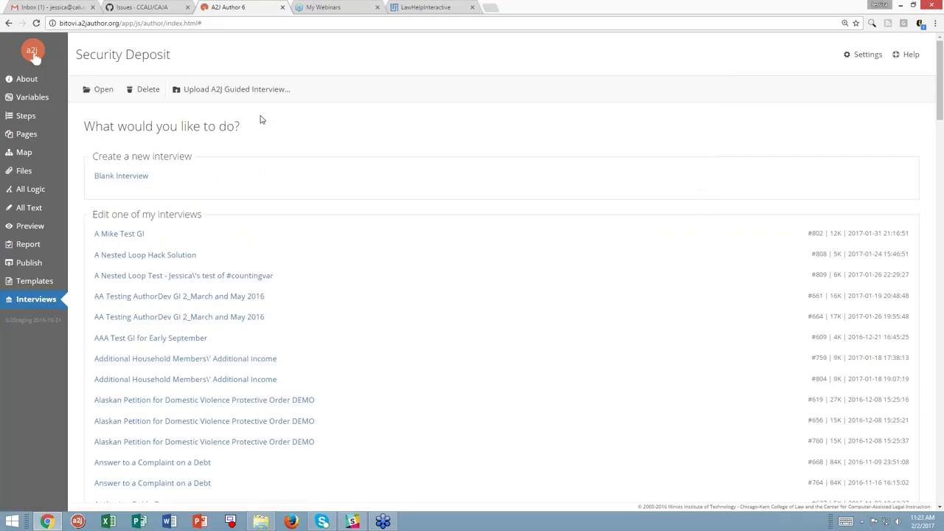
pyautogui.click(29, 10)
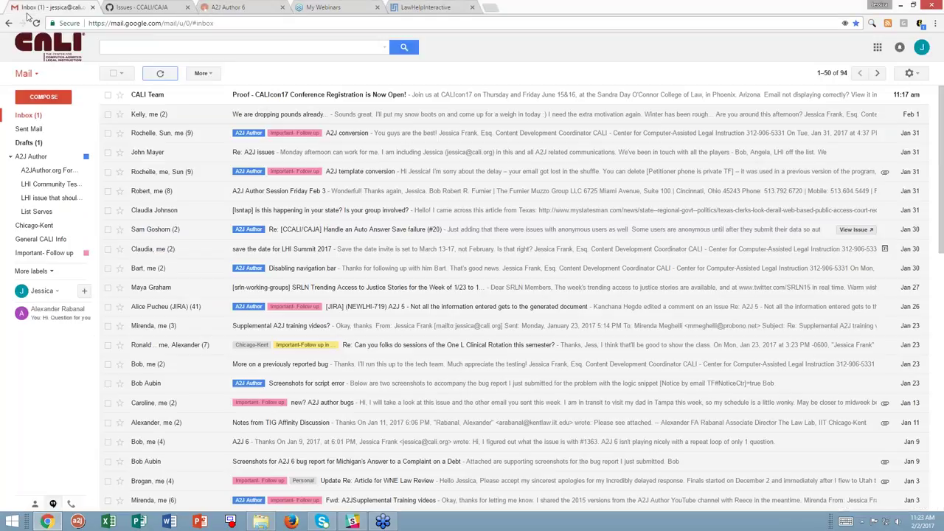
pyautogui.click(426, 6)
pyautogui.click(228, 6)
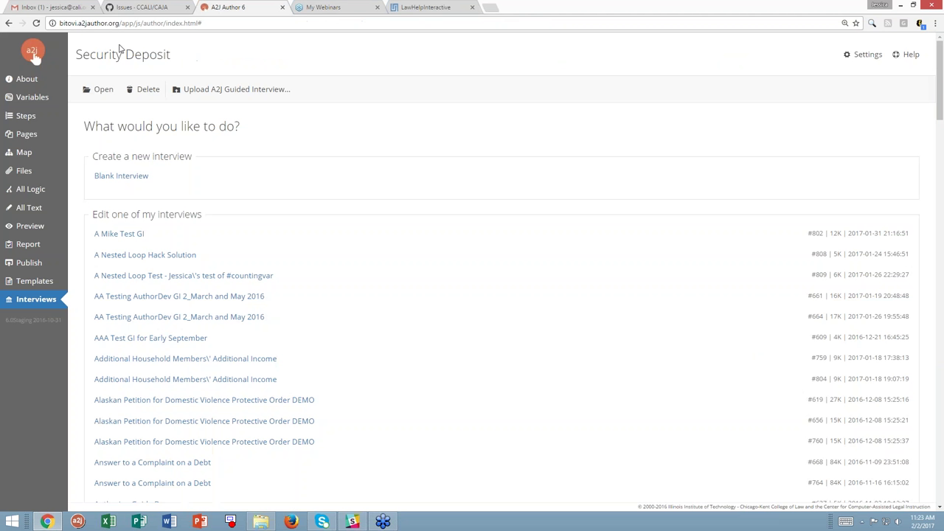
# Reload the A2J Author site and search the interview list for entries dated 02-02
pyautogui.click(36, 23)
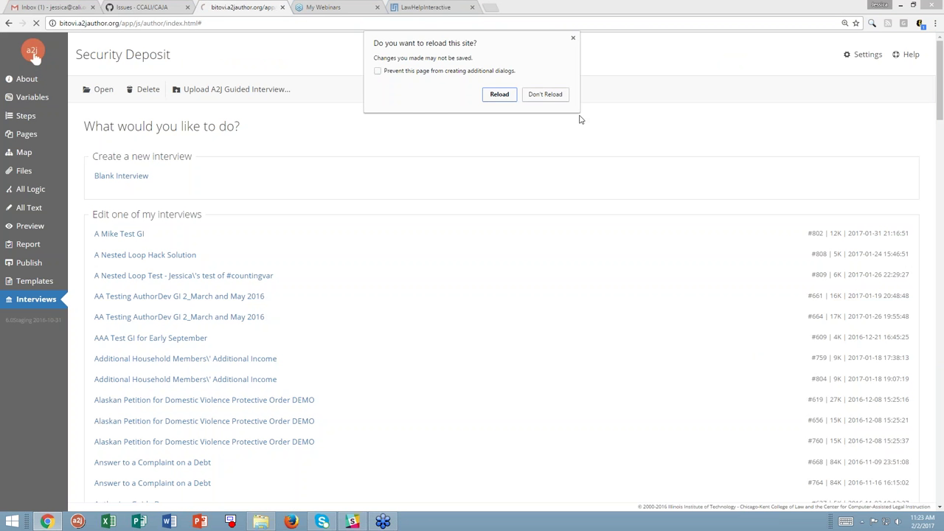
pyautogui.click(499, 94)
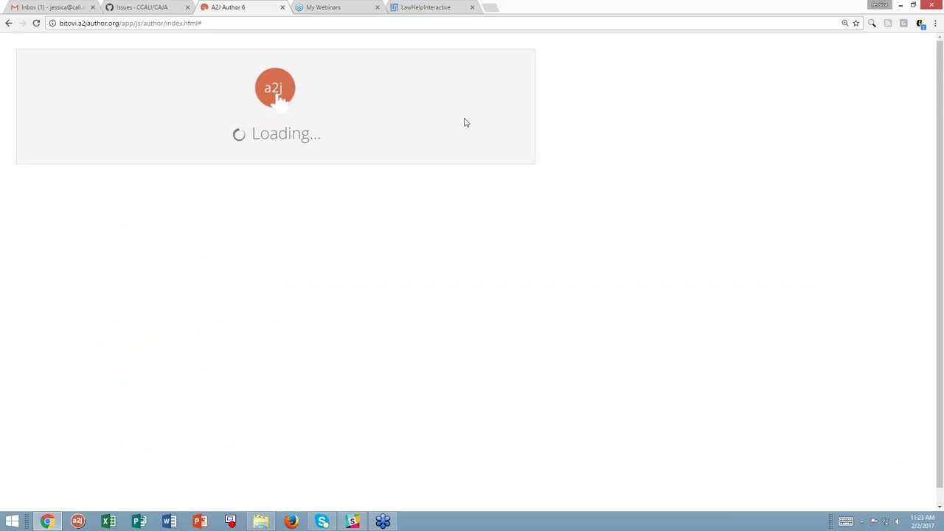
pyautogui.hotkey('ctrl', 'f')
pyautogui.write('02-02')
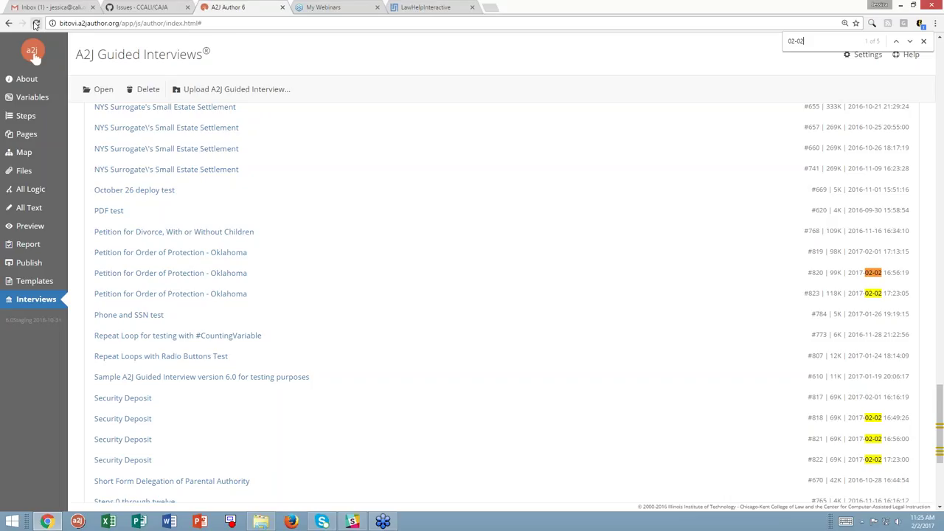
# Empty the browser cache and hard reload the A2J Author page using the developer tools, and close them
pyautogui.press('F12')
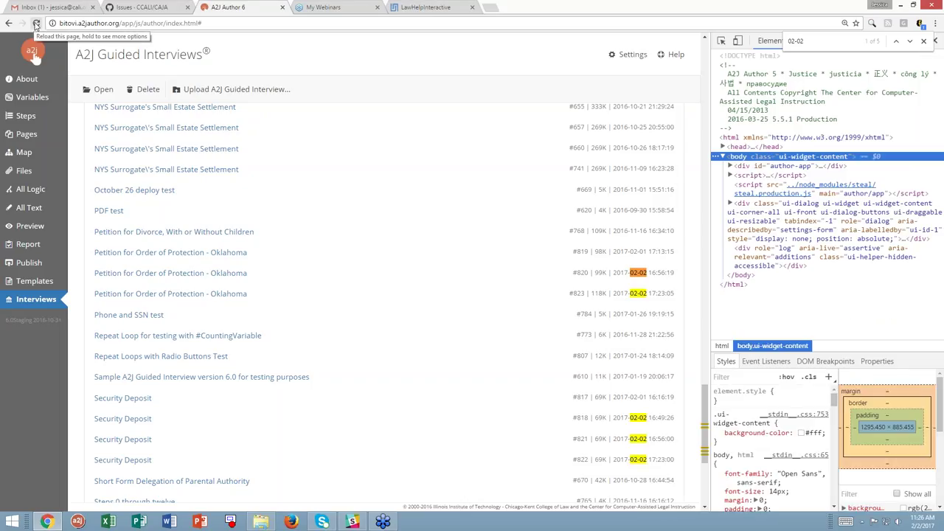
pyautogui.rightClick(36, 23)
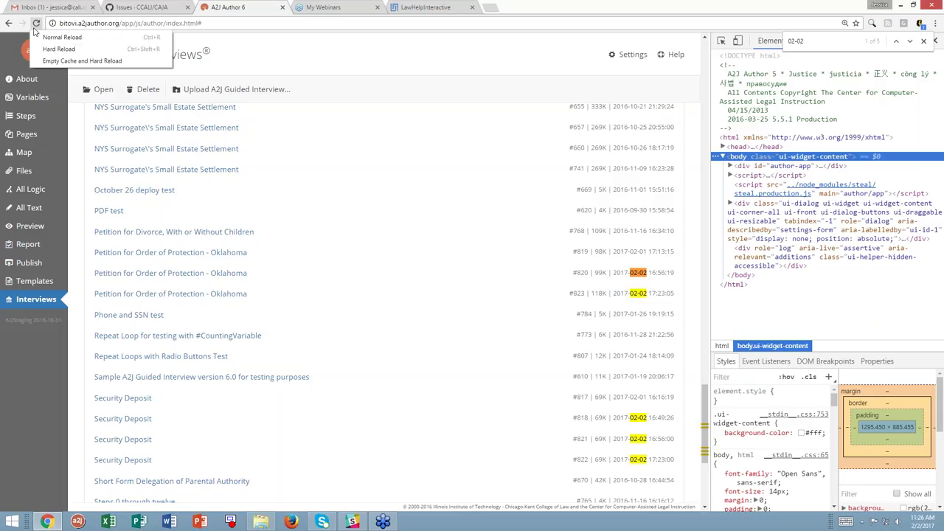
pyautogui.click(51, 64)
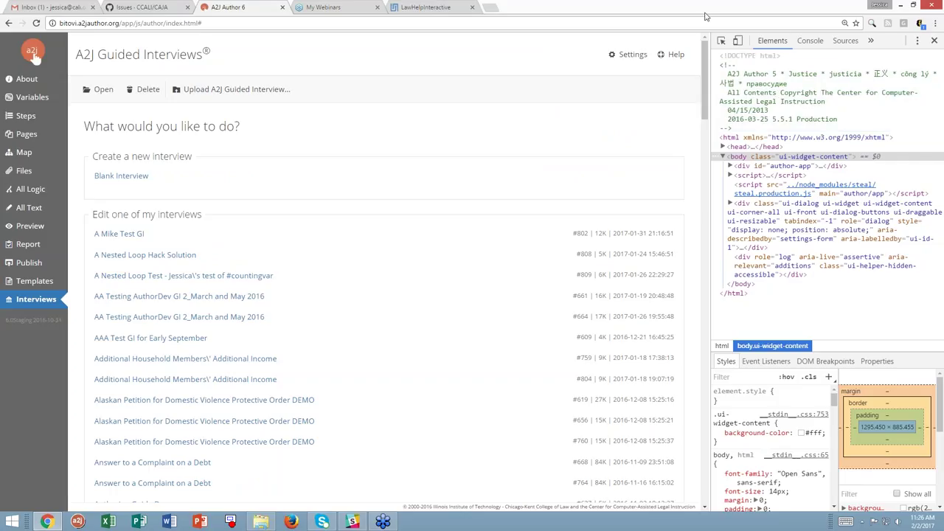
pyautogui.press('F12')
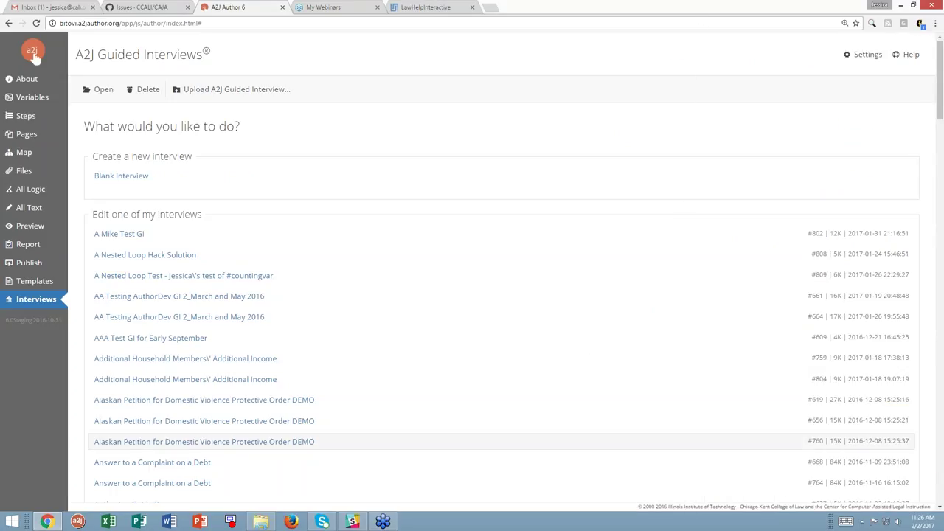
pyautogui.scroll(-6, 84, 448)
pyautogui.scroll(-7, 83, 448)
pyautogui.scroll(-3, 84, 448)
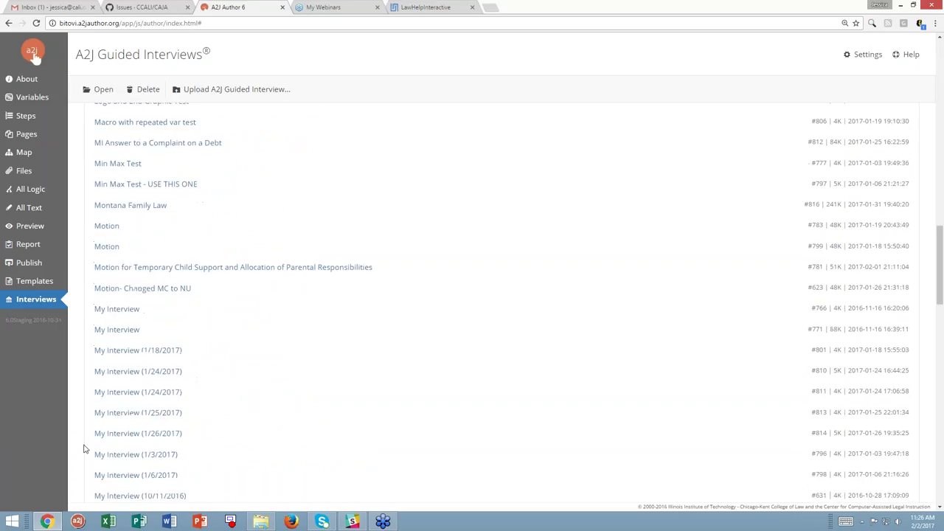
pyautogui.scroll(-14, 84, 449)
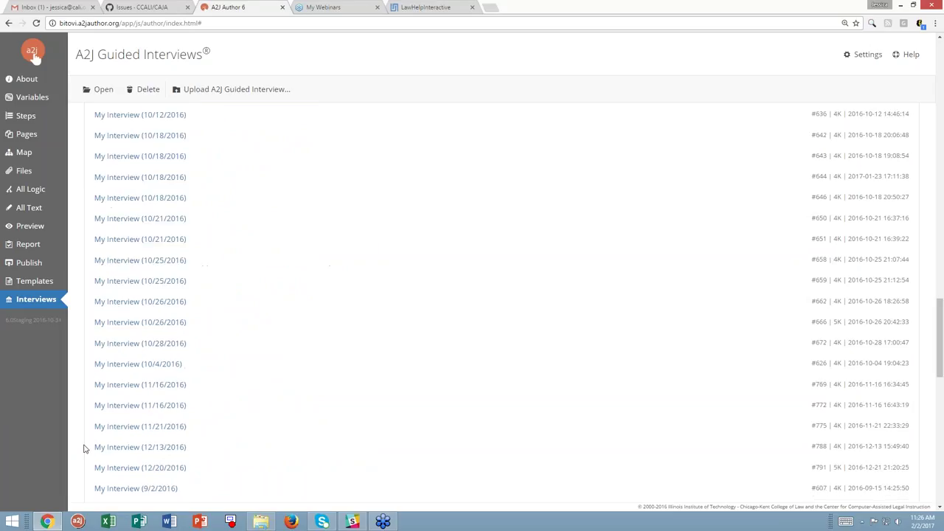
pyautogui.scroll(-1, 83, 448)
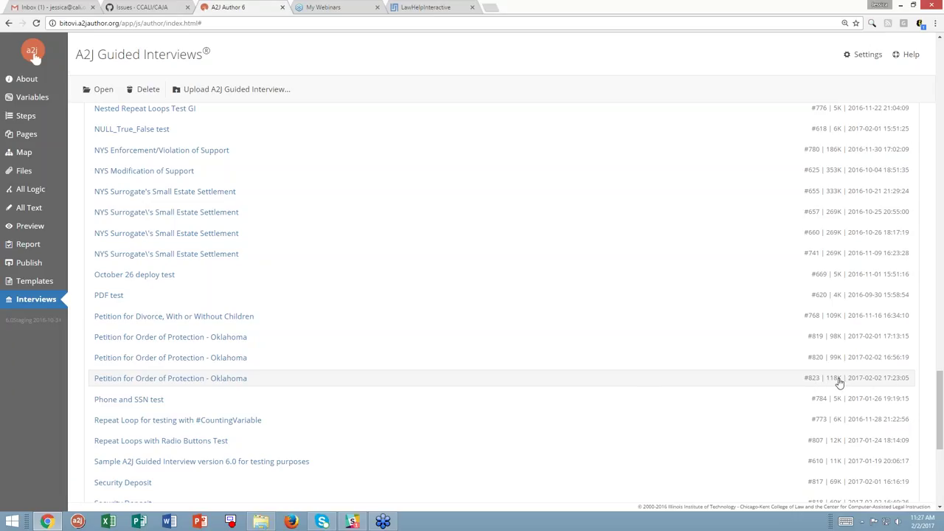
pyautogui.doubleClick(219, 379)
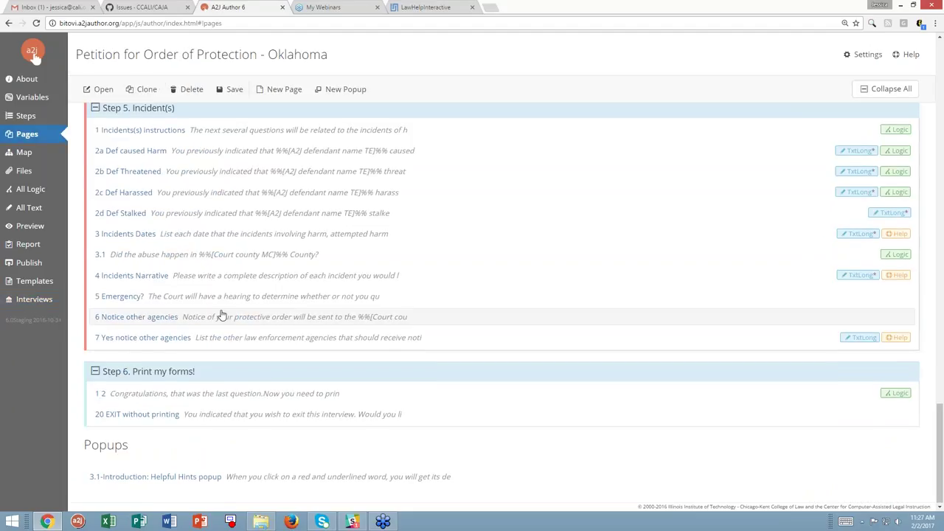
# Display all logic of the Oklahoma petition interview and find the After logic of page 1.1 Defendant's name
pyautogui.scroll(10, 221, 309)
pyautogui.scroll(15, 221, 310)
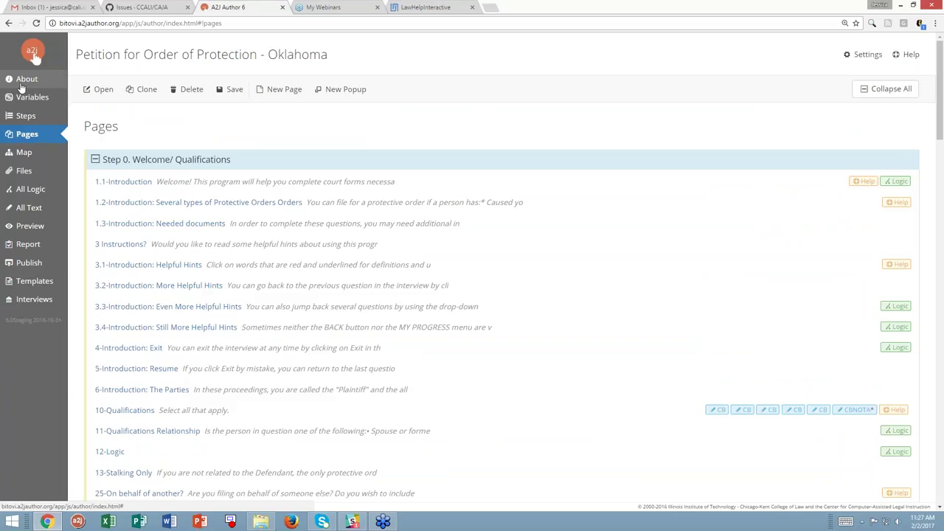
pyautogui.click(19, 190)
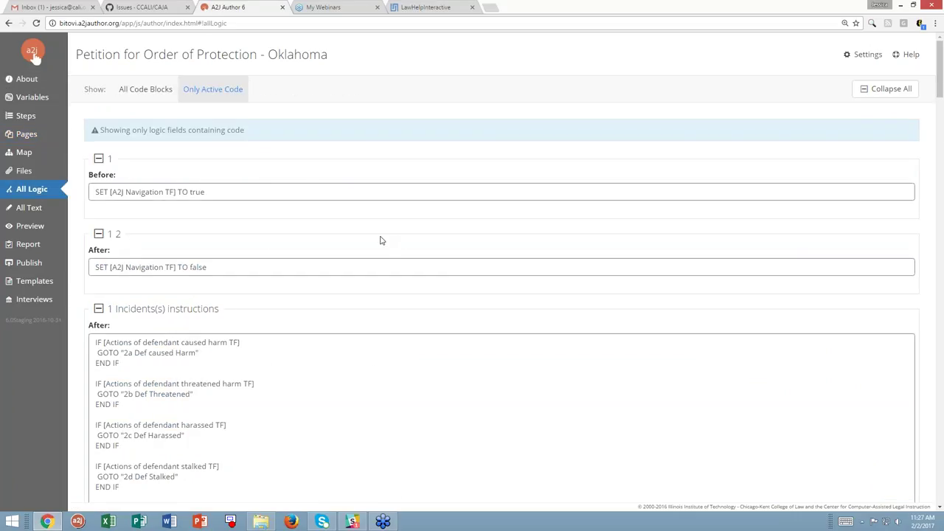
pyautogui.scroll(-3, 379, 241)
pyautogui.scroll(-5, 33, 58)
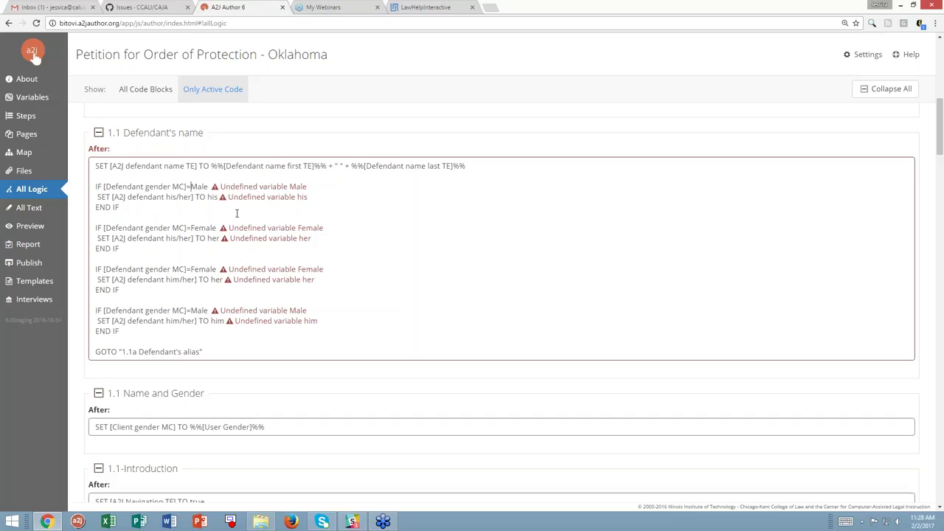
# Enclose Male and his in quotation marks in the first IF block of the 1.1 Defendant's name logic
pyautogui.write('"')
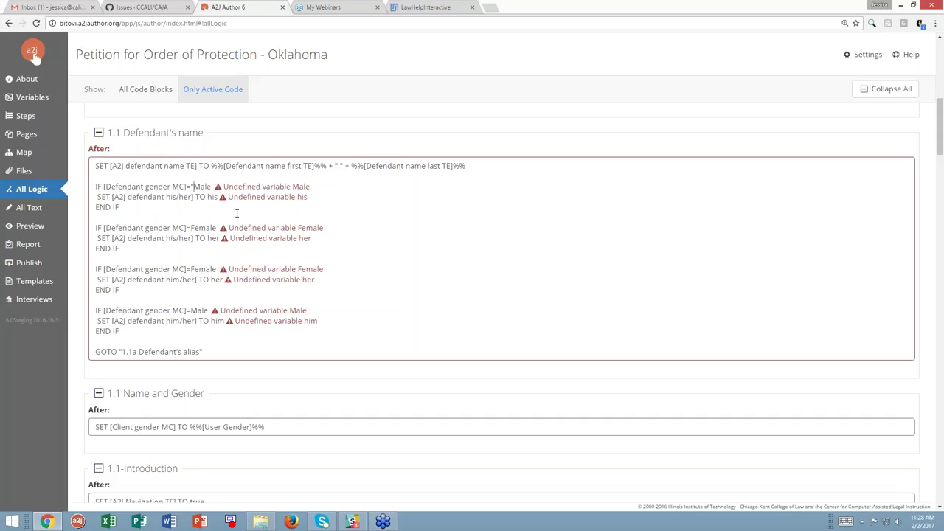
pyautogui.press('End')
pyautogui.write('"')
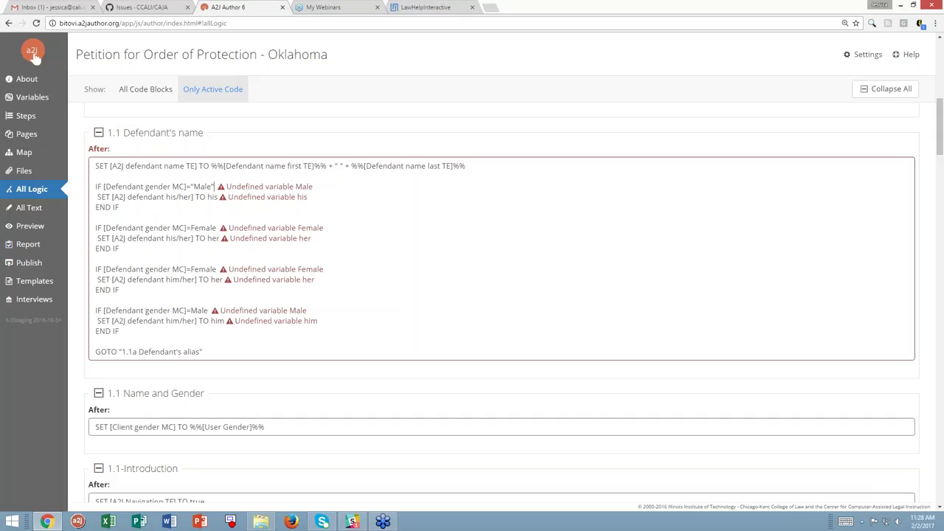
pyautogui.moveTo(212, 187); pyautogui.dragTo(194, 186)
pyautogui.click(210, 175)
pyautogui.click(228, 144)
pyautogui.click(208, 197)
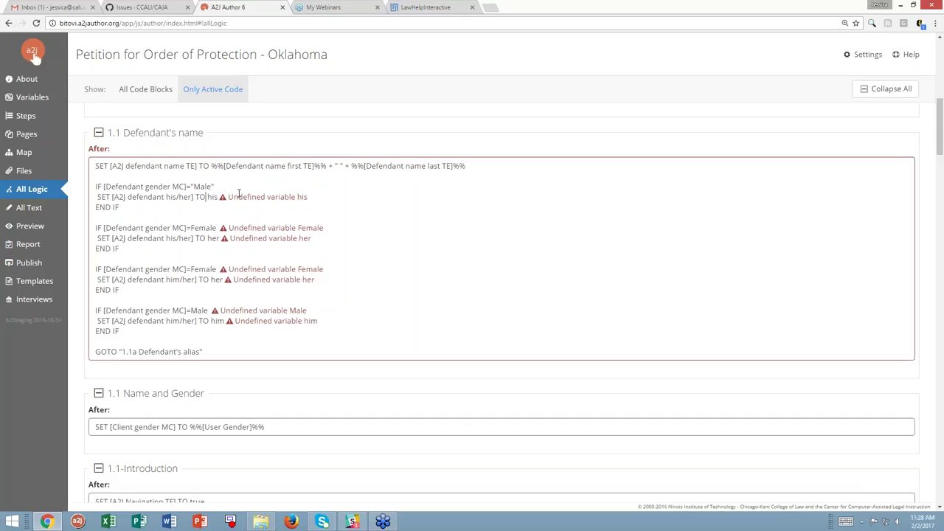
pyautogui.write('"his')
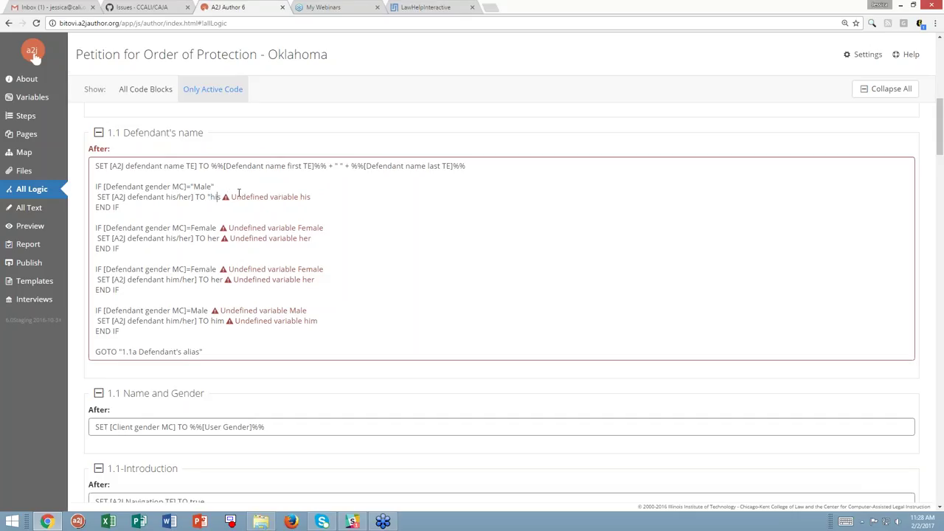
pyautogui.write('"')
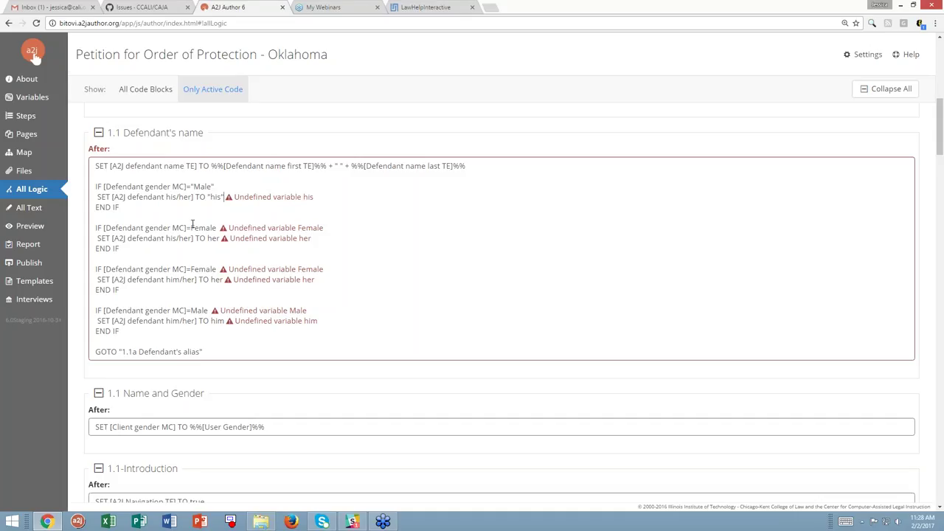
# Enclose Female and her in quotation marks in the second IF block of the 1.1 Defendant's name logic
pyautogui.click(190, 228)
pyautogui.write('"')
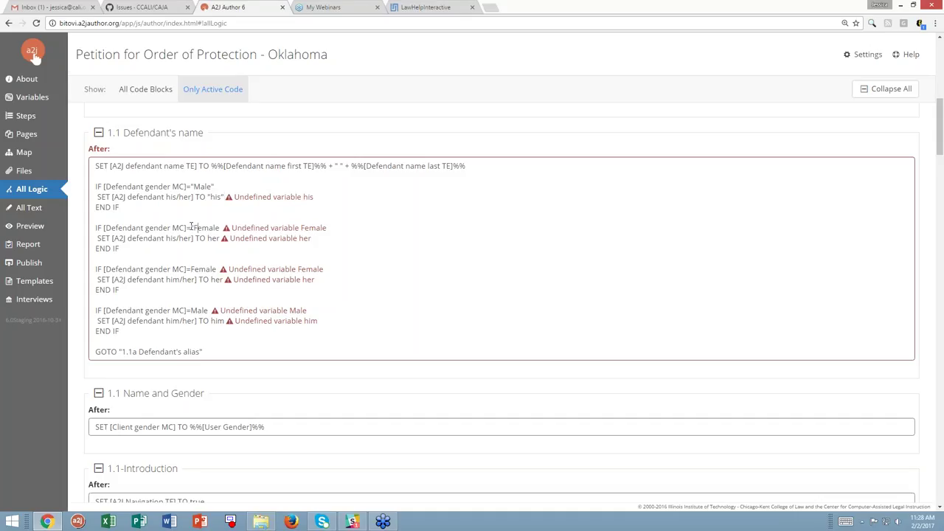
pyautogui.write('"')
pyautogui.press('Down')
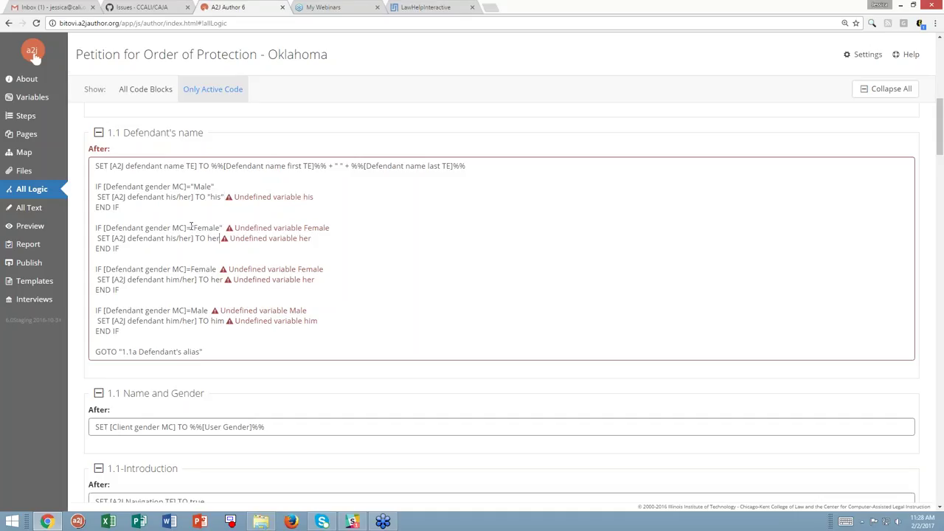
pyautogui.write('"')
pyautogui.press('Left')
pyautogui.press('Left')
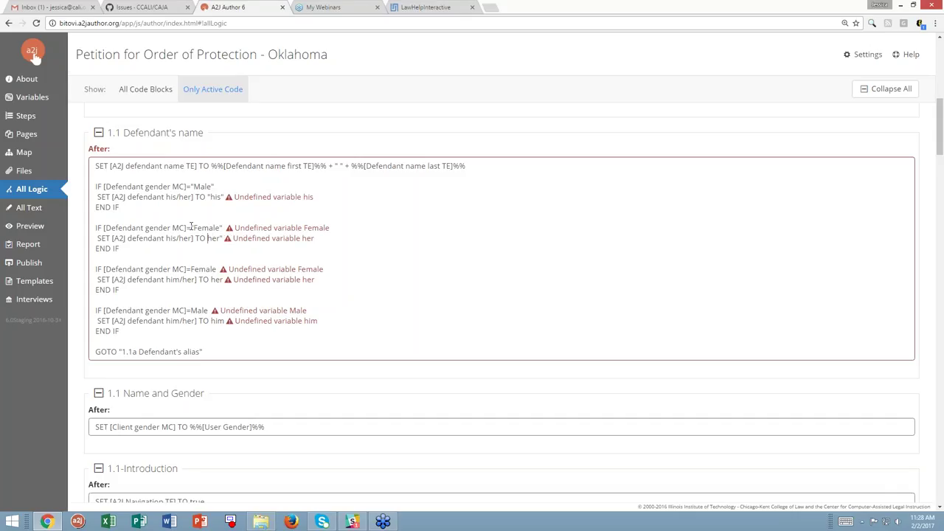
pyautogui.write('"')
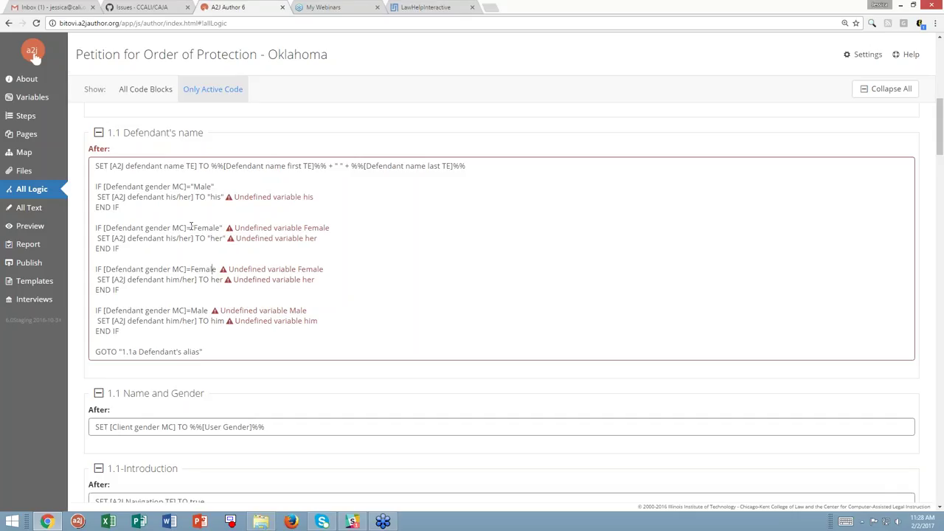
# Enclose Female and her in quotation marks in the third IF block, which sets A2J defendant him/her
pyautogui.write('"')
pyautogui.press('Left')
pyautogui.press('Left')
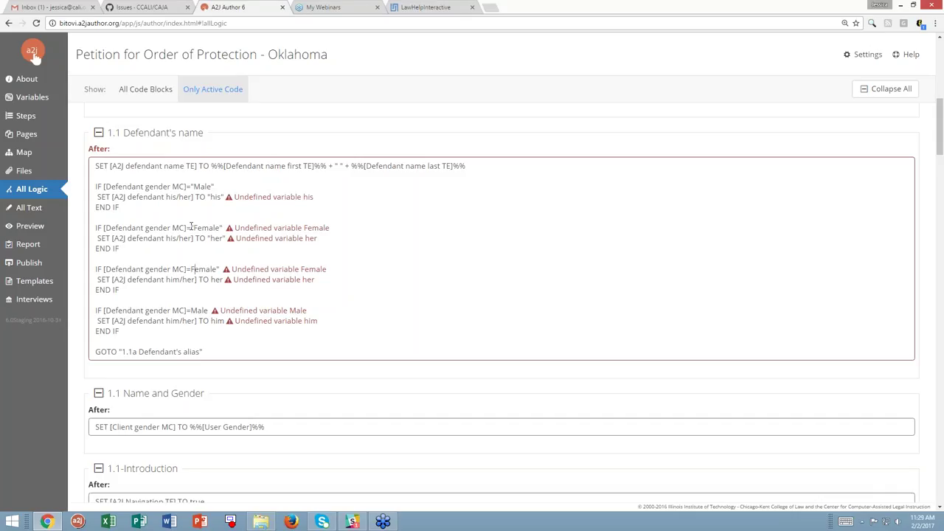
pyautogui.press('Down')
pyautogui.press('Right')
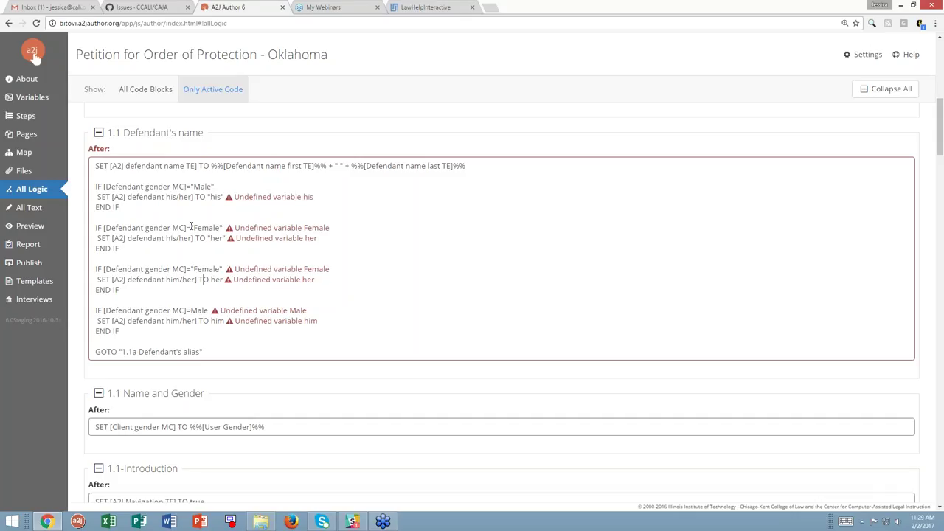
pyautogui.write('"')
pyautogui.write('"')
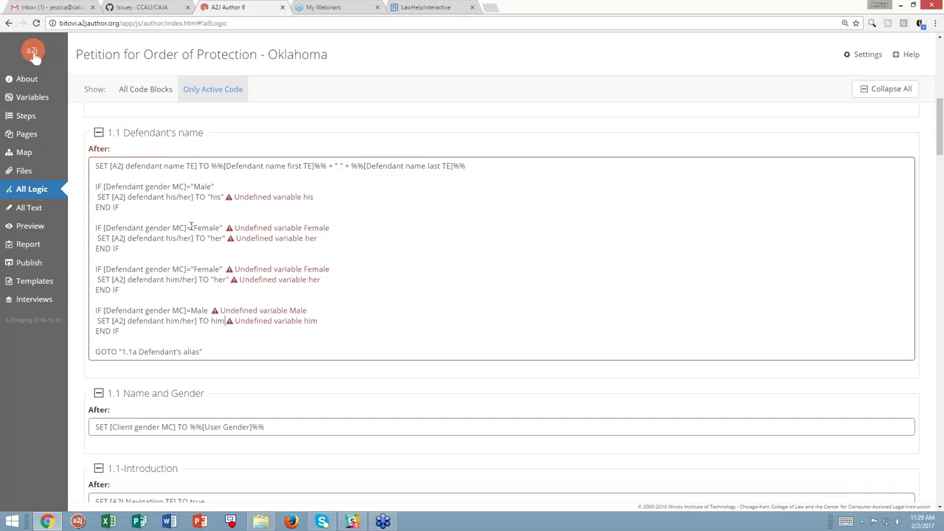
# Enclose him and Male in quotation marks in the last IF block of the 1.1 Defendant's name logic and leave the editor
pyautogui.write('"')
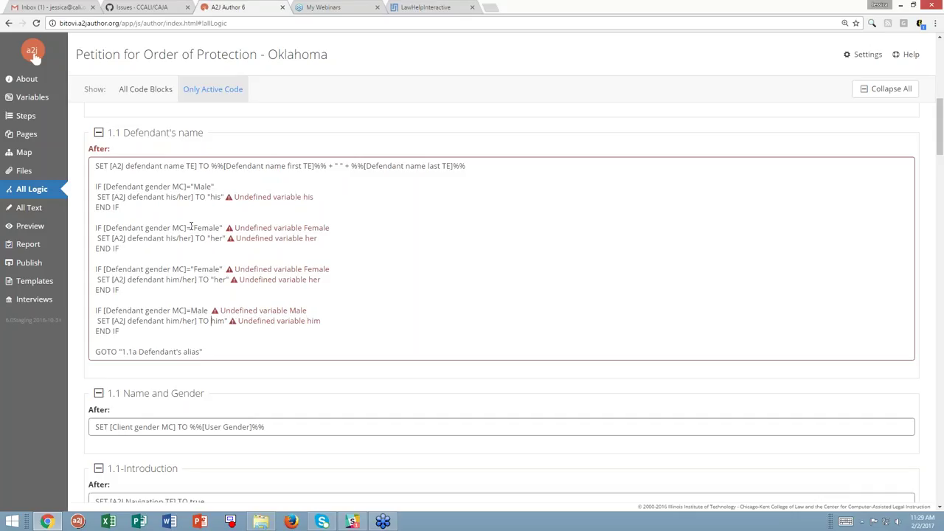
pyautogui.write('"')
pyautogui.press('Up')
pyautogui.write('" ')
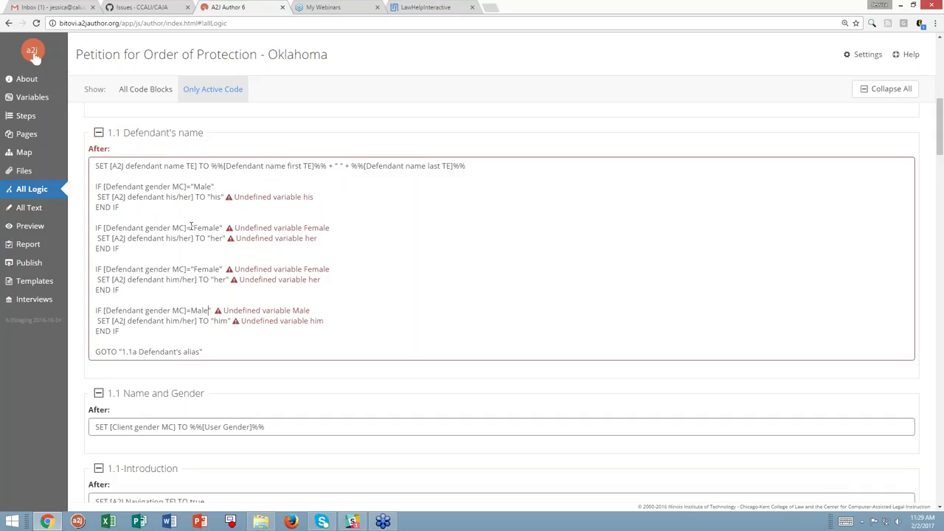
pyautogui.write('"')
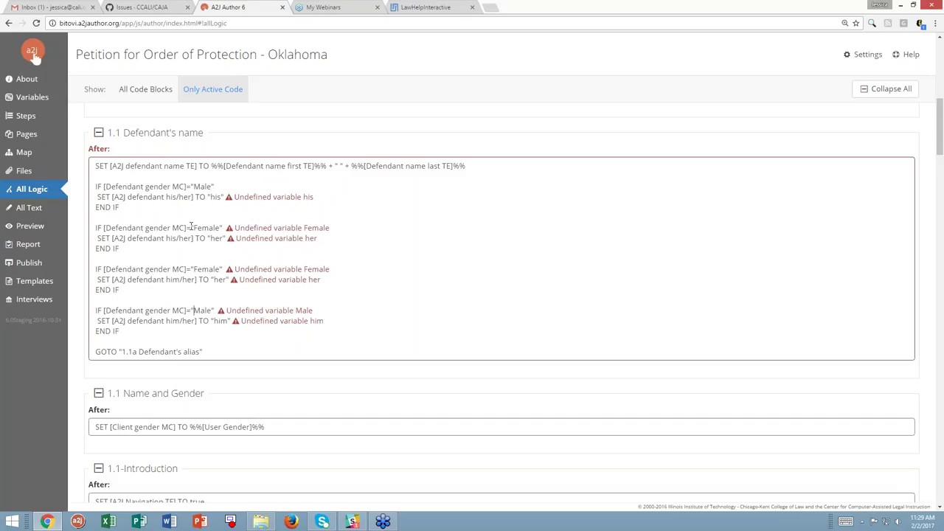
pyautogui.click(259, 128)
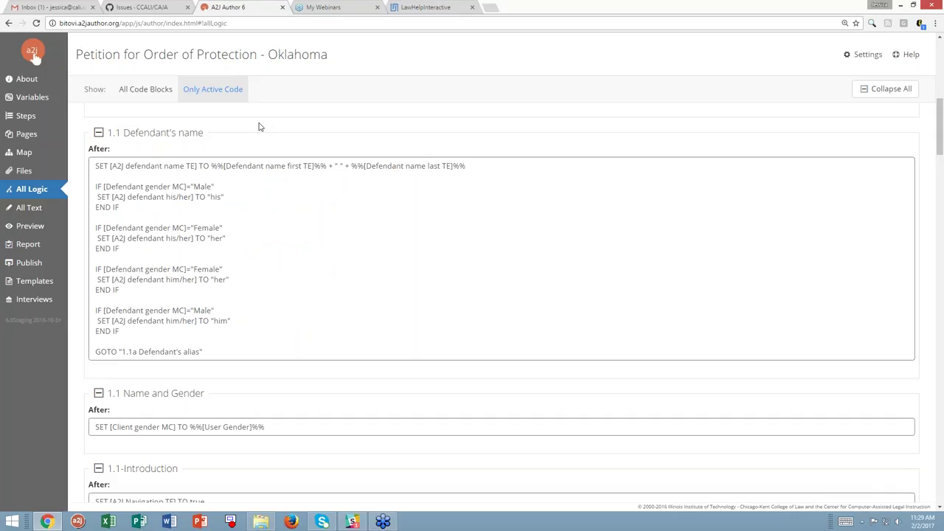
# Review the active logic of the interview's pages through 20.5 for remaining errors and return to the start of the logic list
pyautogui.scroll(-2, 266, 148)
pyautogui.scroll(4, 272, 165)
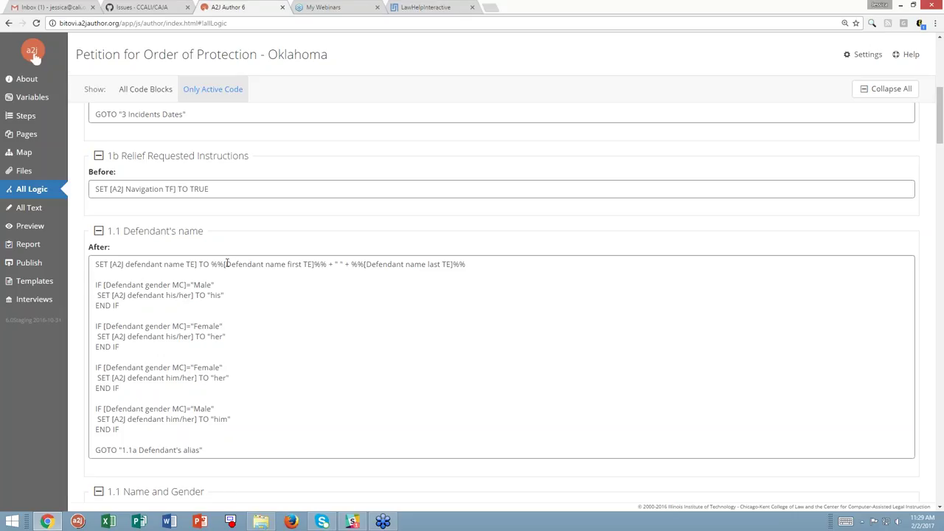
pyautogui.scroll(-1, 228, 262)
pyautogui.scroll(-4, 227, 262)
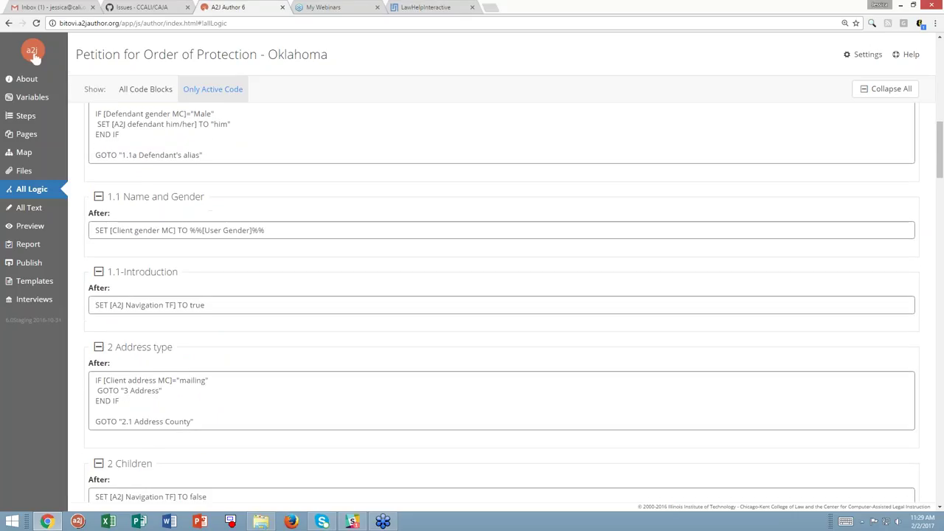
pyautogui.scroll(-10, 244, 352)
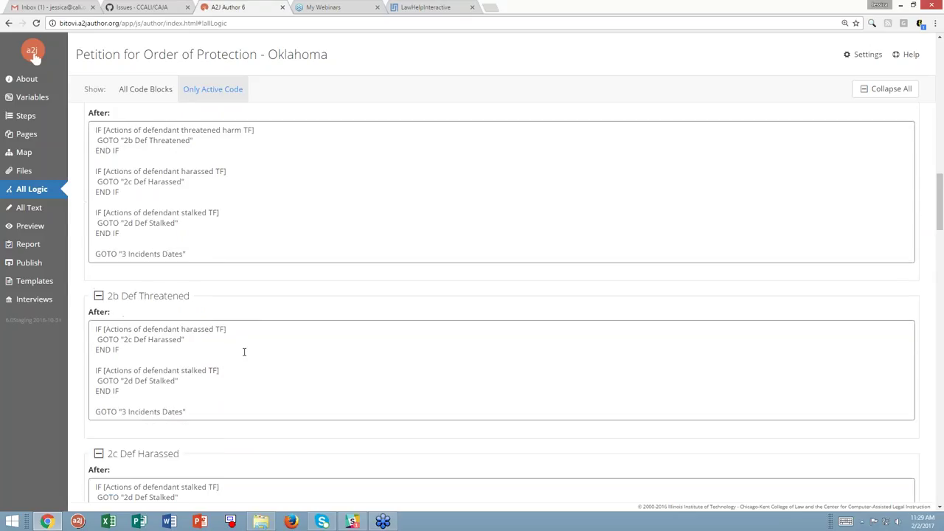
pyautogui.scroll(-20, 244, 352)
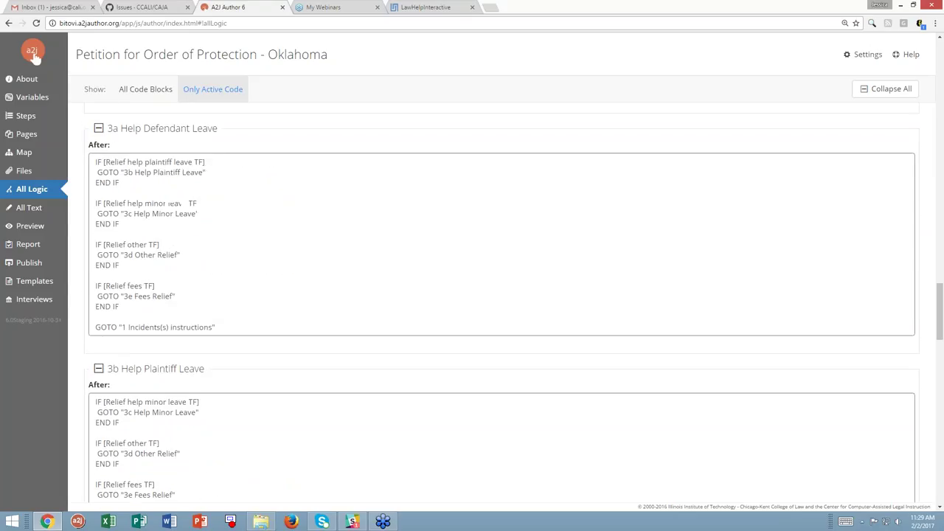
pyautogui.scroll(-20, 245, 352)
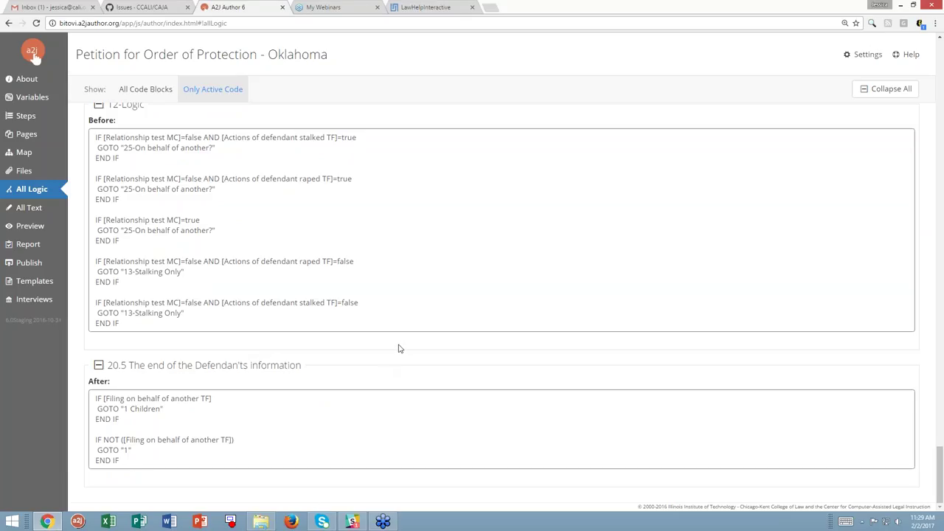
pyautogui.scroll(5, 160, 344)
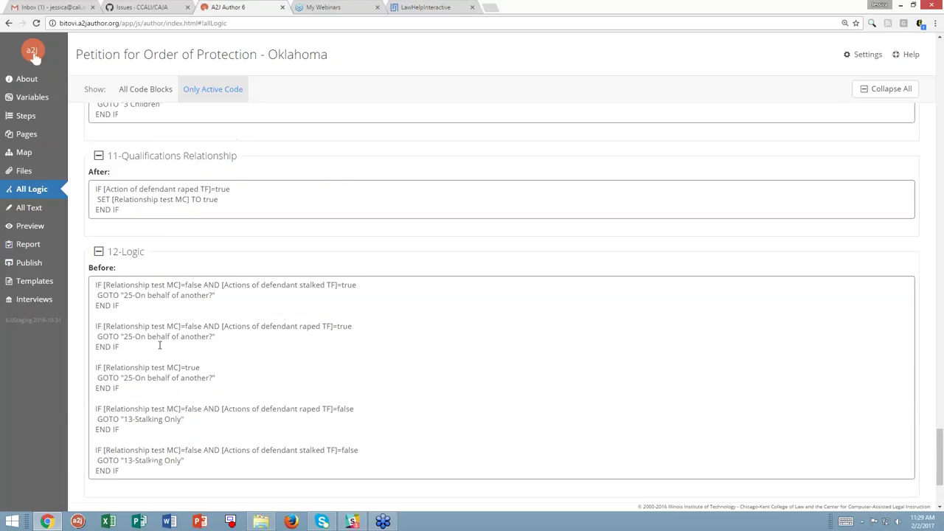
pyautogui.scroll(3, 160, 343)
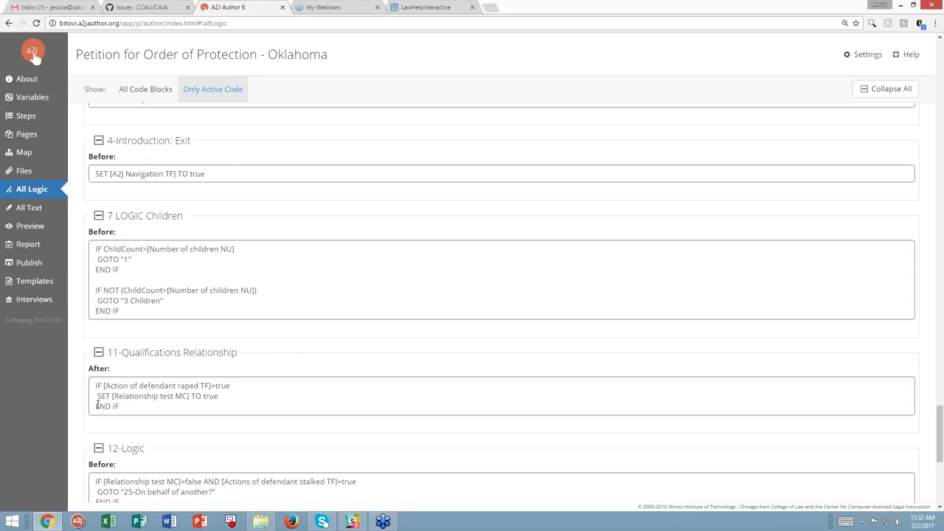
pyautogui.click(27, 134)
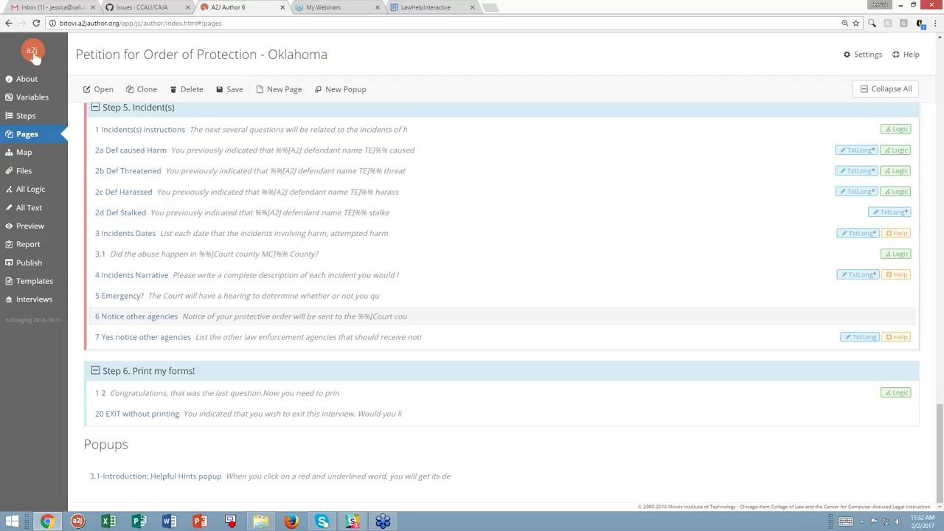
pyautogui.click(34, 189)
pyautogui.scroll(20, 33, 57)
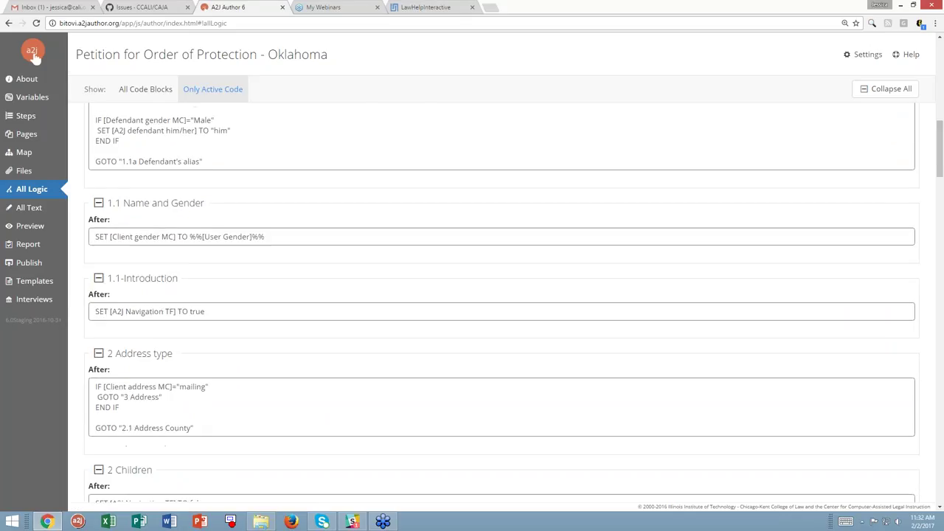
pyautogui.scroll(3, 33, 58)
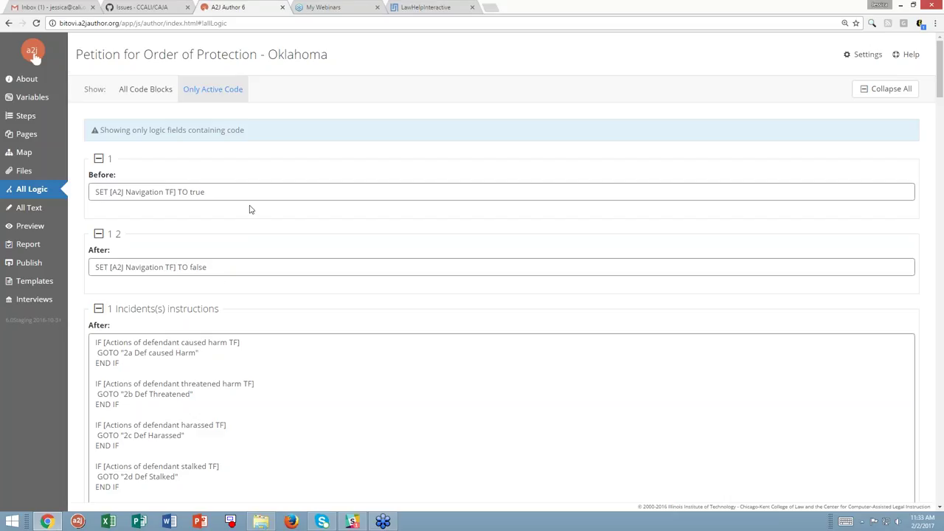
# Open the page 3.1-Introduction: Helpful Hints from the interview's page list and preview it
pyautogui.click(22, 135)
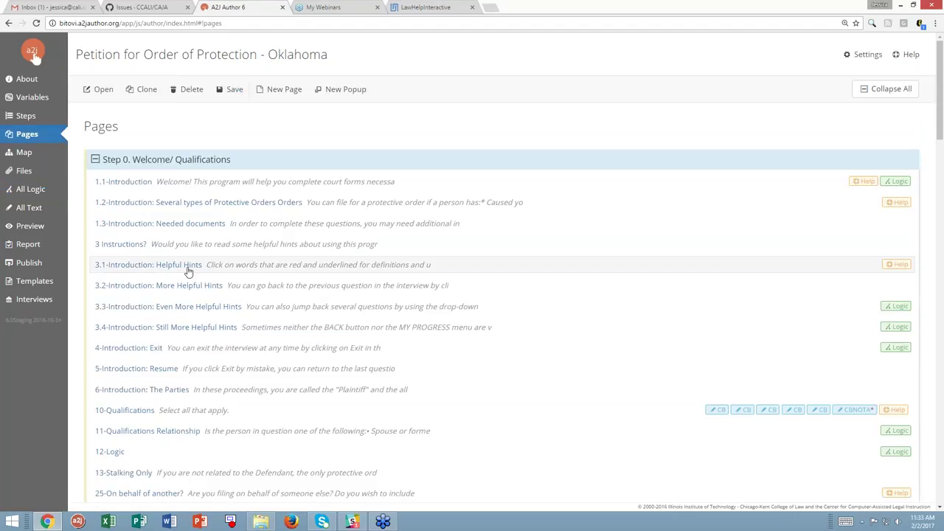
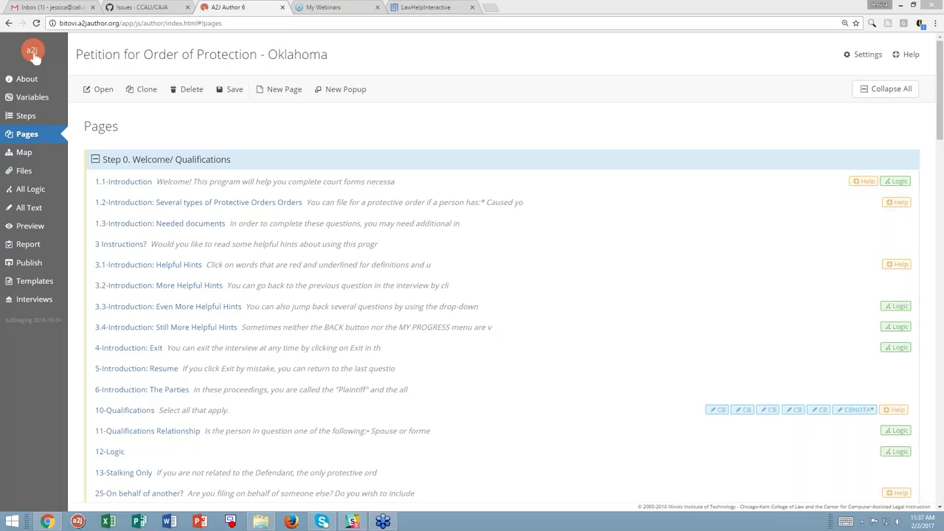
pyautogui.click(301, 269)
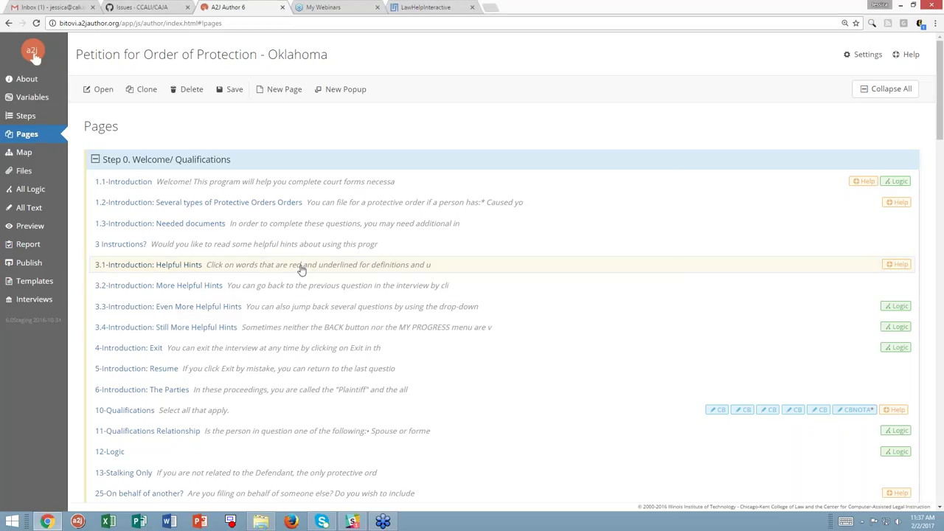
pyautogui.doubleClick(301, 270)
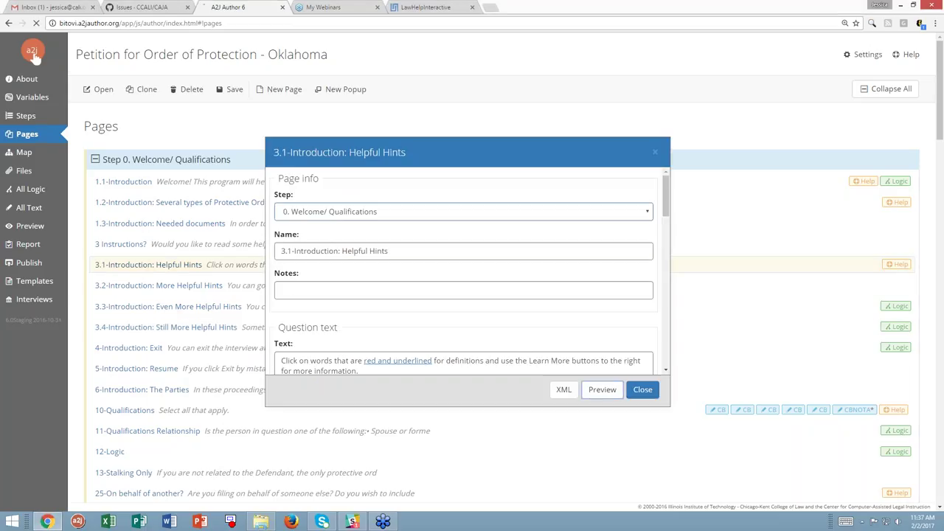
pyautogui.click(600, 390)
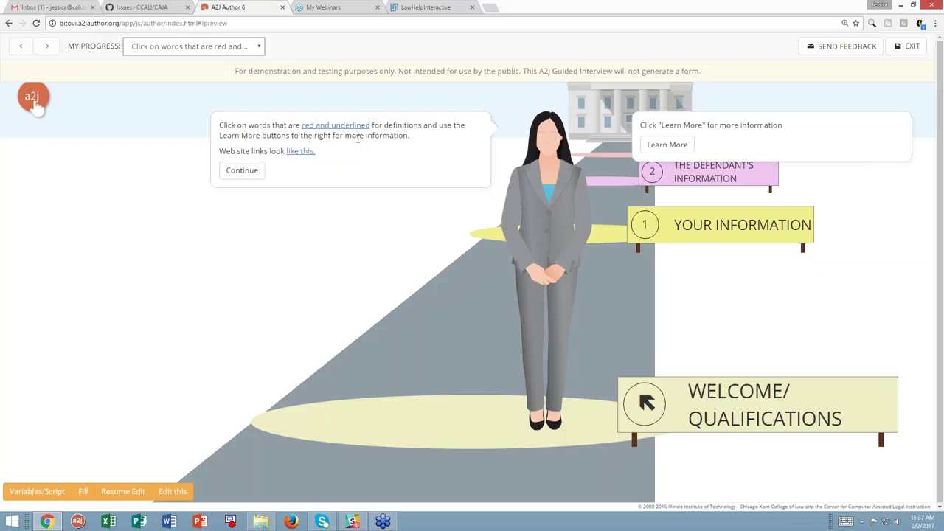
# View the popup linked to "red and underlined" in the preview, return to editing and close the page
pyautogui.click(363, 127)
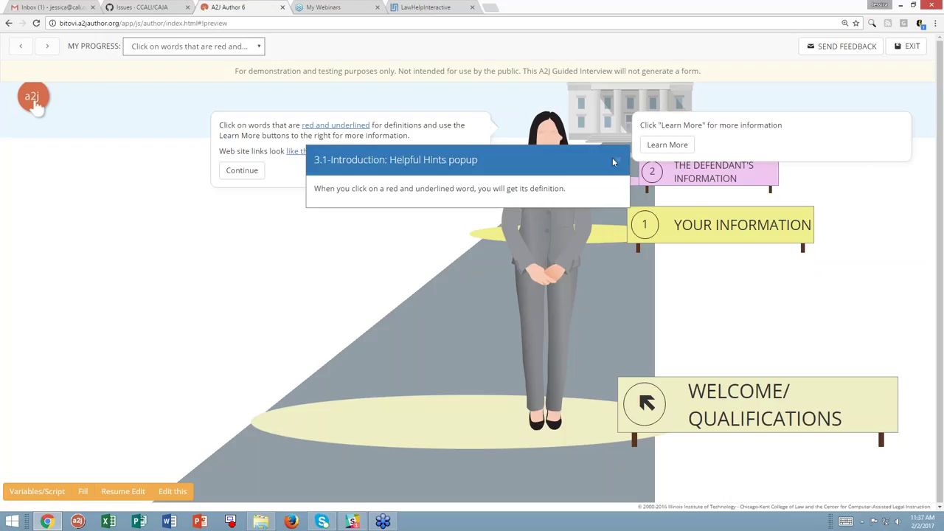
pyautogui.click(618, 160)
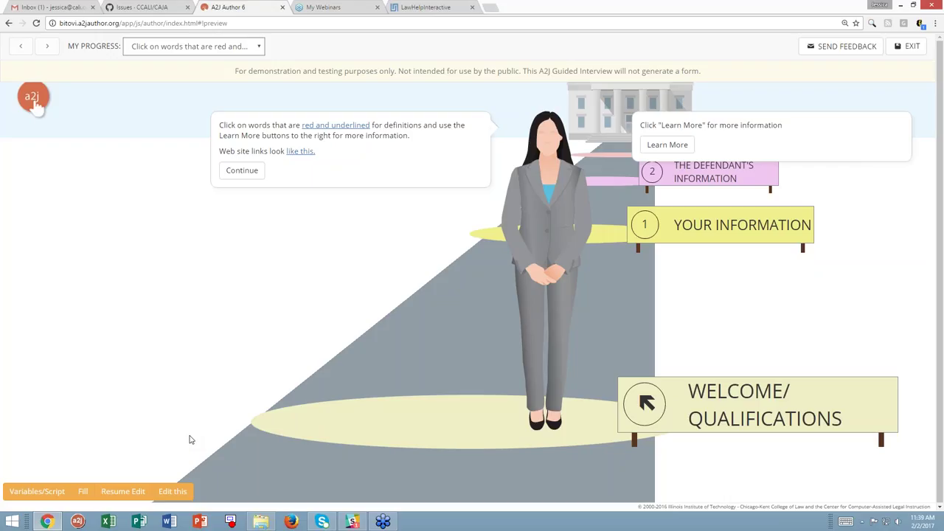
pyautogui.click(172, 491)
pyautogui.click(642, 390)
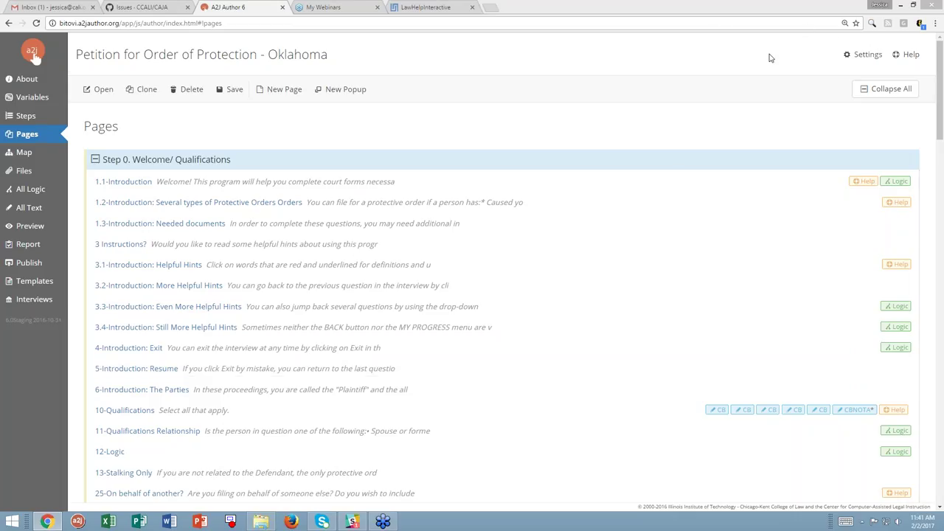
# Search the page list for "date", open the page 1.2 DOB and SSN and preview it
pyautogui.hotkey('ctrl', 'f')
pyautogui.write('date')
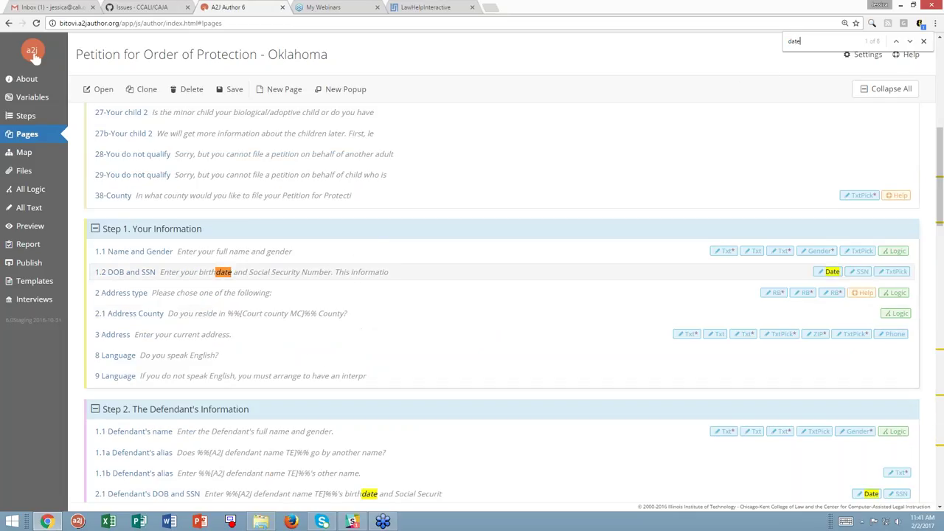
pyautogui.doubleClick(358, 277)
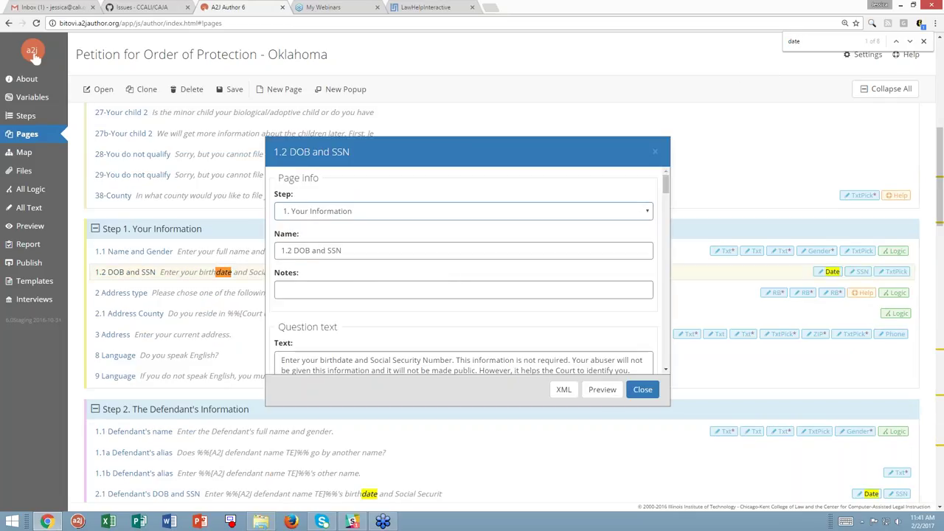
pyautogui.click(599, 396)
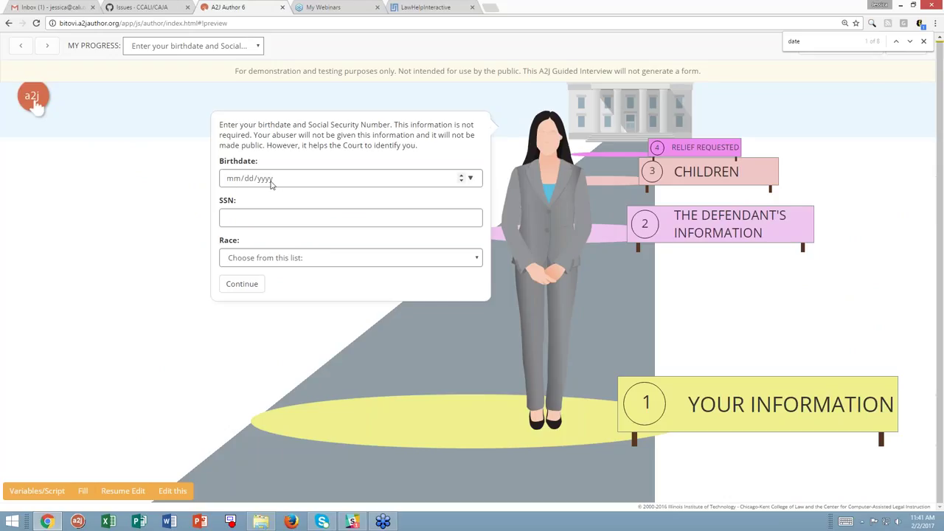
# Check the month, day and year parts of the Birthdate field in the preview and close the text search
pyautogui.click(265, 183)
pyautogui.click(233, 183)
pyautogui.click(250, 183)
pyautogui.click(263, 183)
pyautogui.click(238, 184)
pyautogui.click(924, 41)
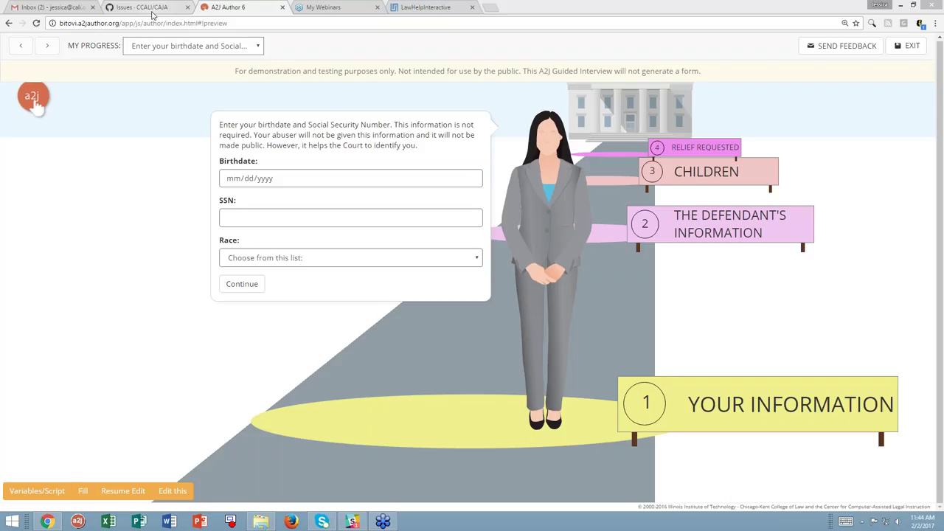
# Look at the open critical issues of the CCALI/CAJA repository on GitHub and return to the A2J Author preview
pyautogui.click(150, 9)
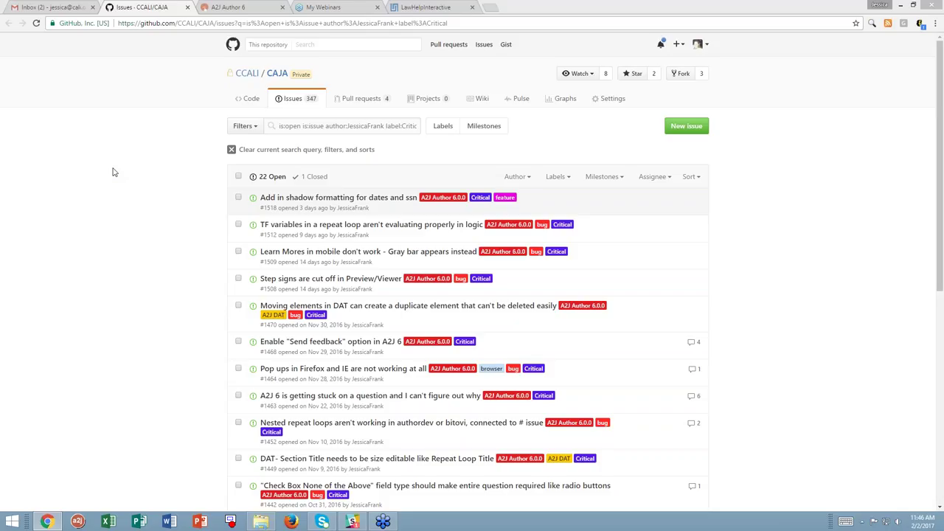
pyautogui.click(234, 7)
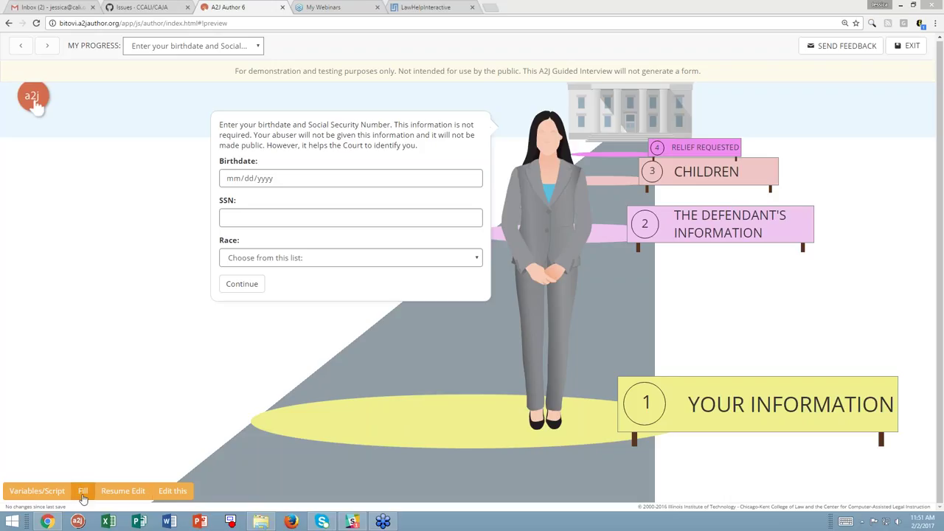
# Return to editing the page 1.2 DOB and SSN and enter a sample Social Security number as the SSN field's sample value
pyautogui.click(172, 491)
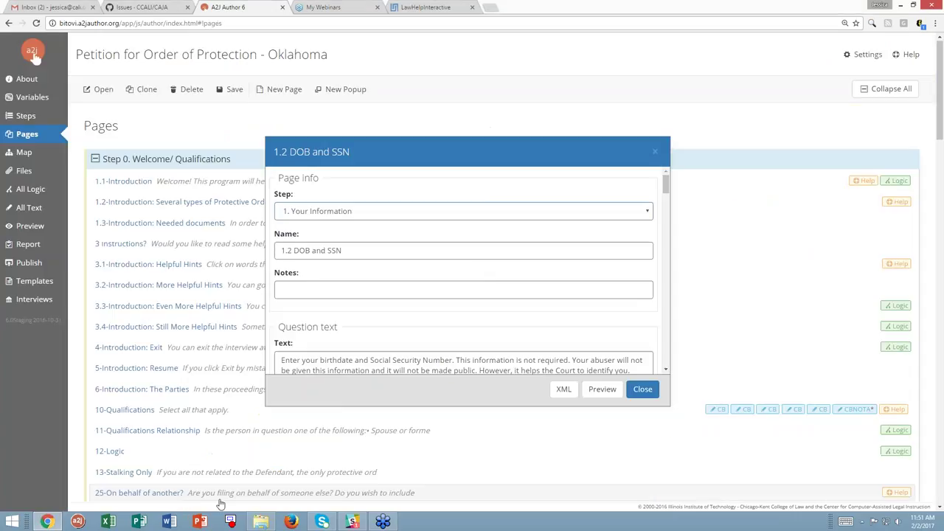
pyautogui.scroll(-15, 461, 205)
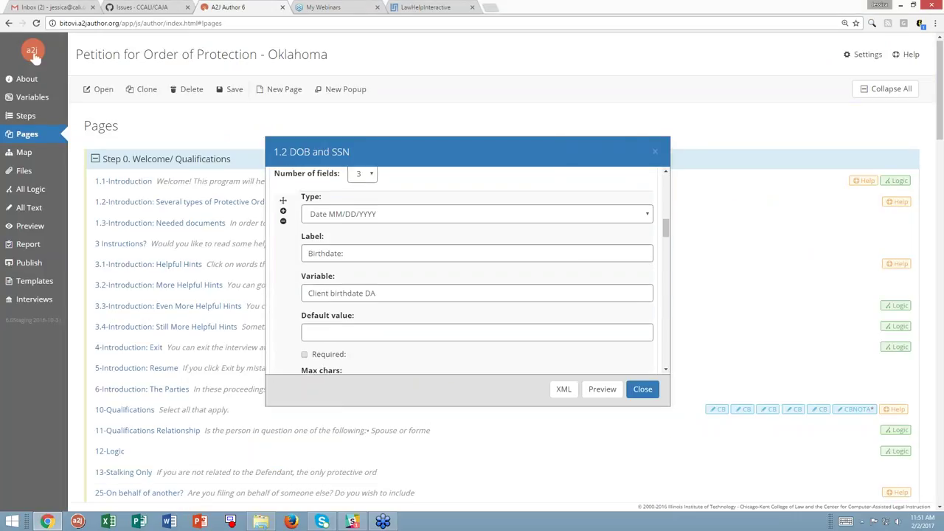
pyautogui.scroll(-5, 453, 243)
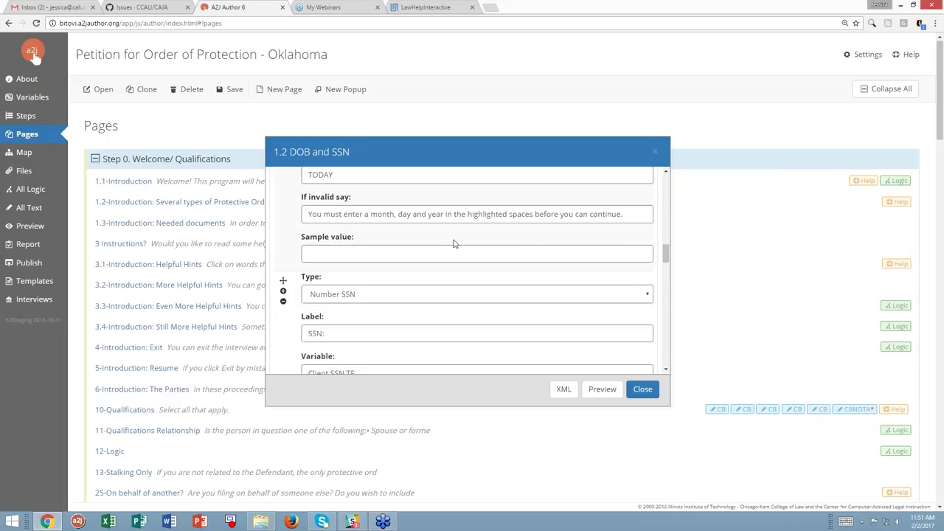
pyautogui.scroll(-3, 446, 256)
pyautogui.scroll(-5, 417, 244)
pyautogui.scroll(-10, 417, 244)
pyautogui.scroll(1, 390, 219)
pyautogui.click(364, 229)
pyautogui.write('123-45-7890')
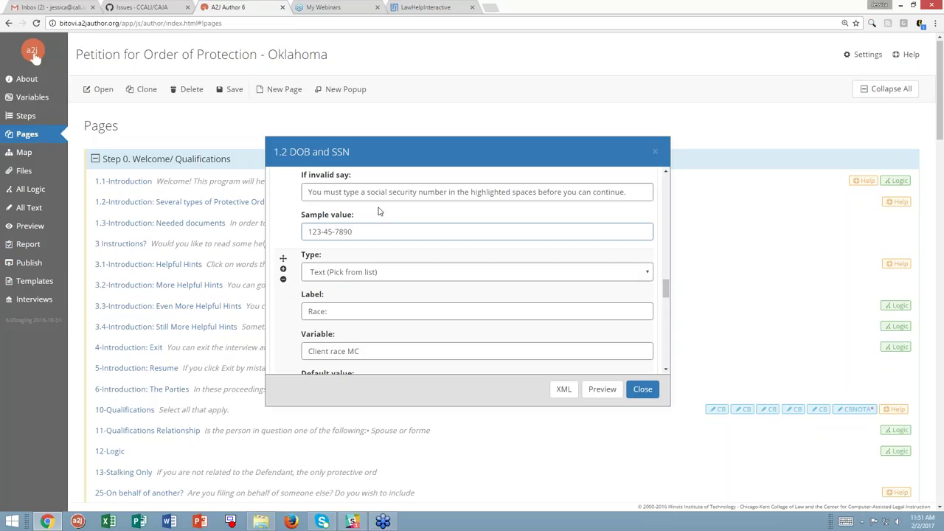
# Preview the page, fill its fields with the sample values and show the variables and script trace
pyautogui.scroll(-3, 378, 211)
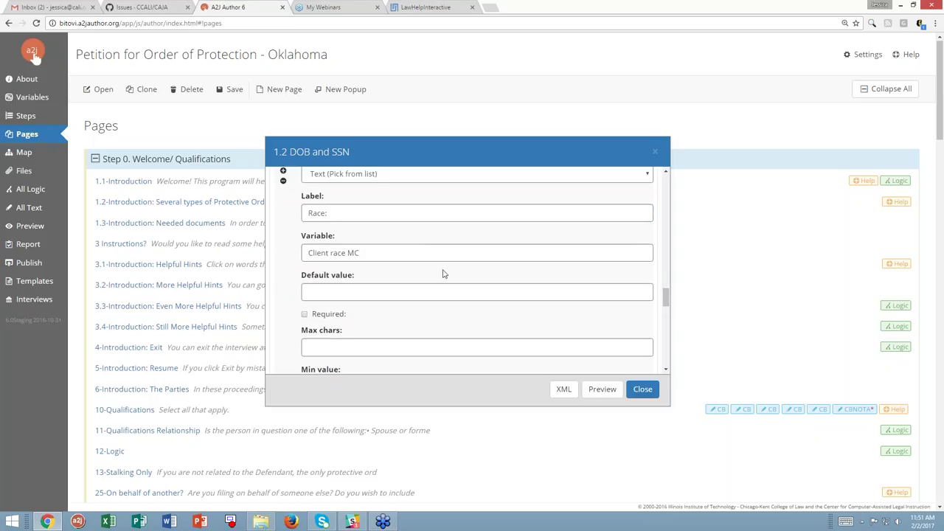
pyautogui.scroll(-2, 510, 287)
pyautogui.scroll(3, 510, 284)
pyautogui.scroll(1, 306, 221)
pyautogui.moveTo(300, 215); pyautogui.dragTo(355, 215)
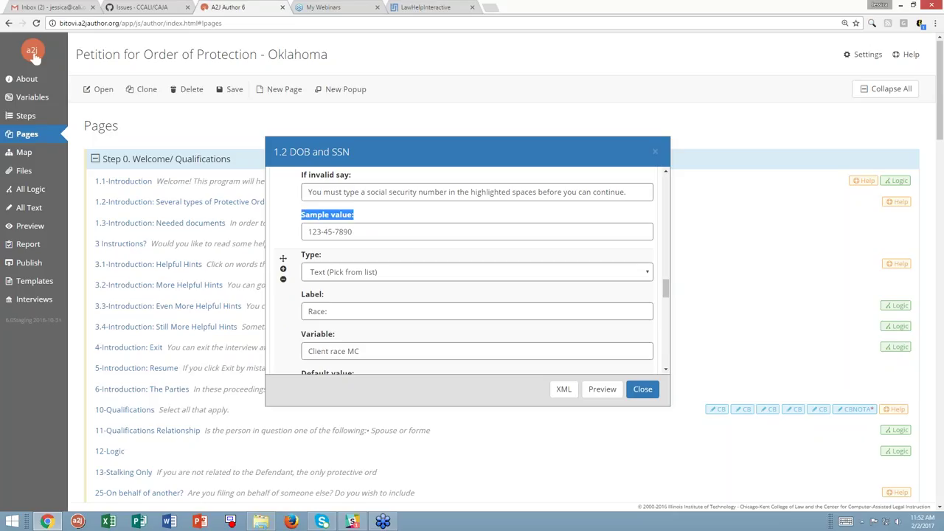
pyautogui.click(426, 219)
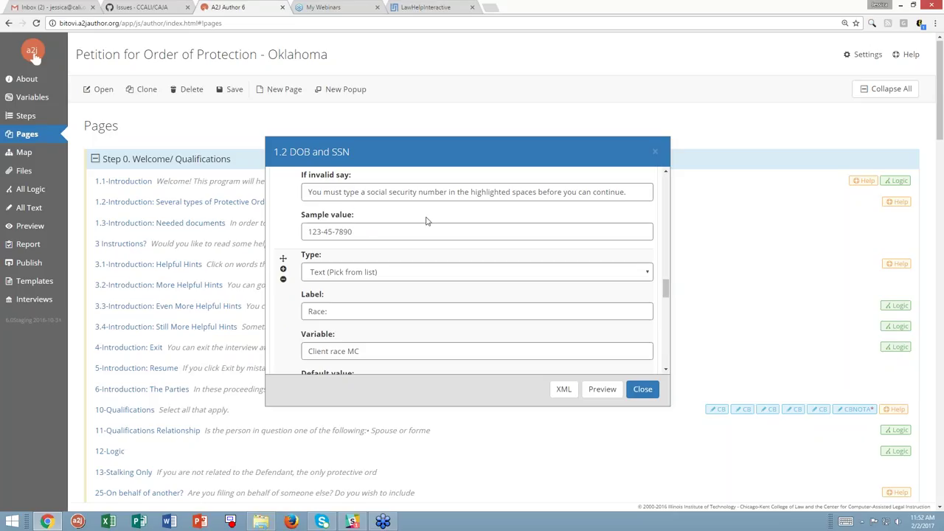
pyautogui.click(604, 388)
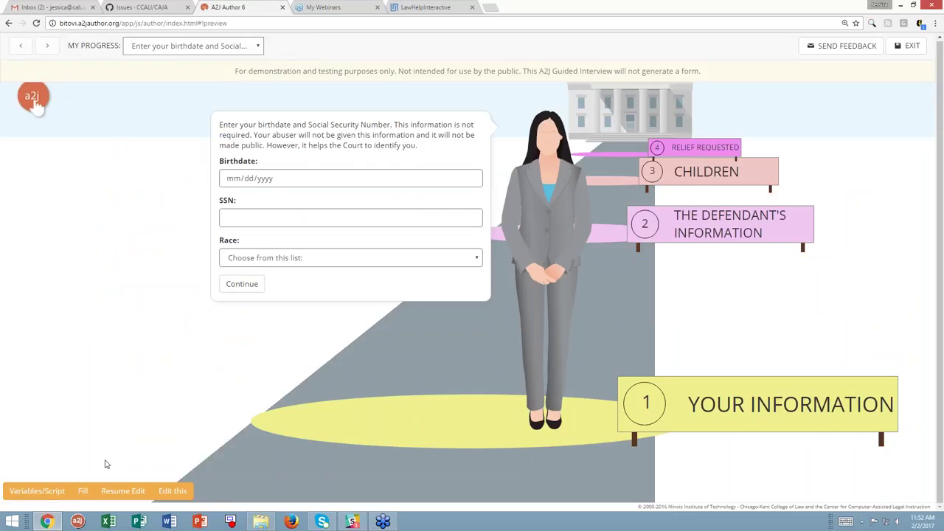
pyautogui.click(83, 490)
pyautogui.click(38, 492)
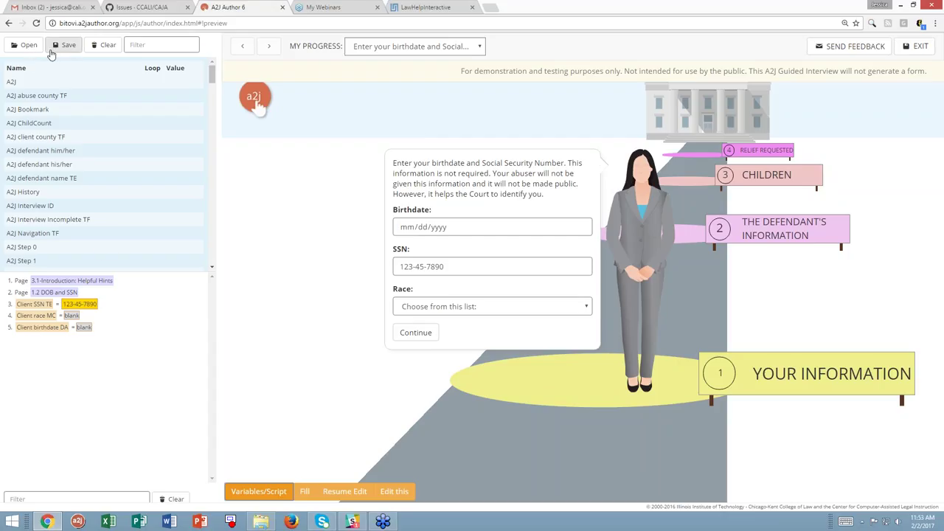
pyautogui.click(25, 47)
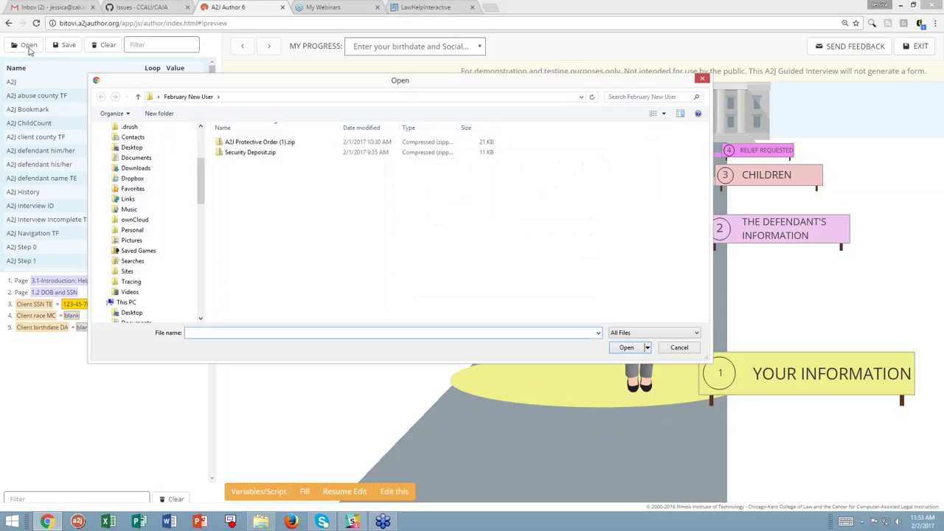
pyautogui.scroll(4, 195, 173)
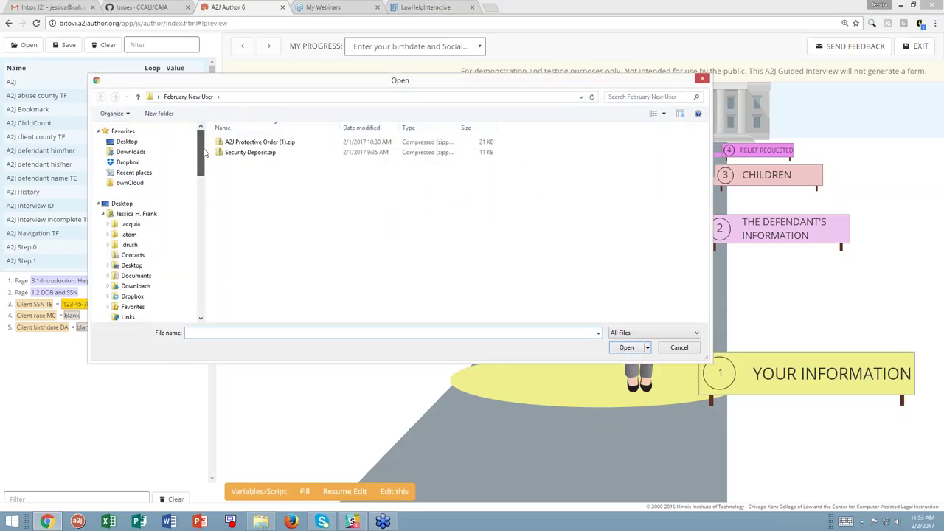
pyautogui.click(163, 142)
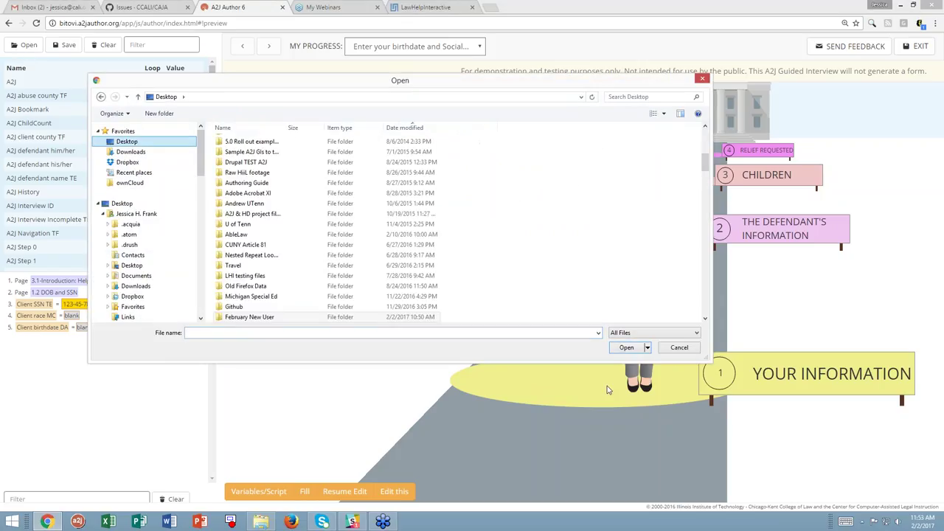
pyautogui.click(672, 336)
pyautogui.click(672, 336)
pyautogui.click(476, 334)
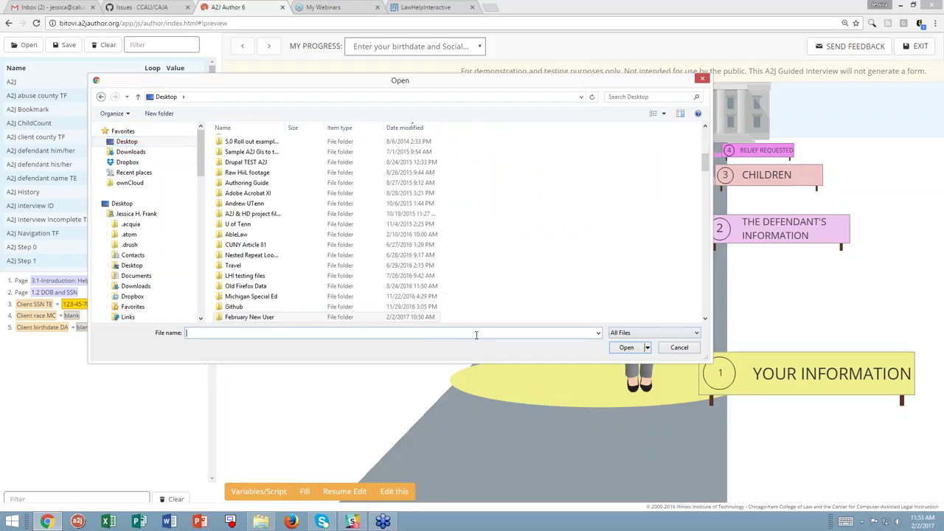
pyautogui.write('.an')
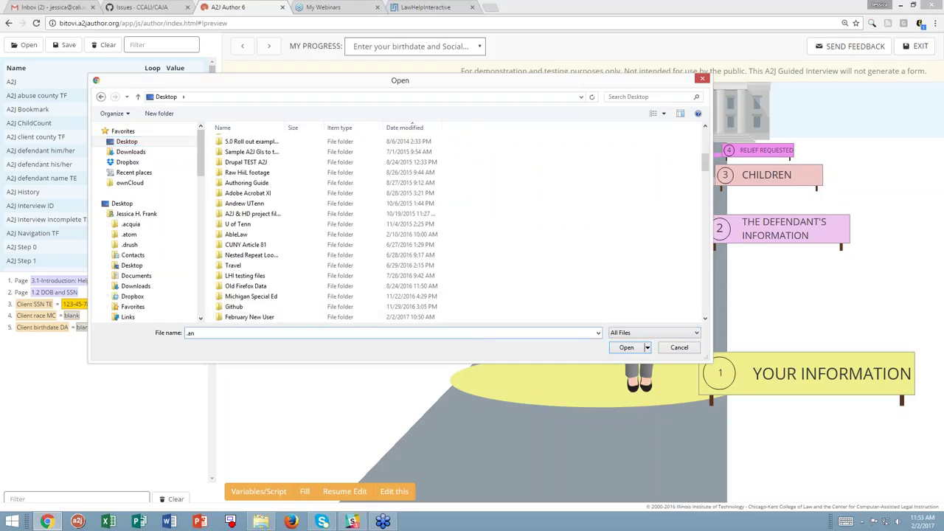
pyautogui.press('BackSpace')
pyautogui.press('BackSpace')
pyautogui.press('BackSpace')
pyautogui.write('yes')
pyautogui.press('BackSpace')
pyautogui.press('BackSpace')
pyautogui.press('BackSpace')
pyautogui.write('tes')
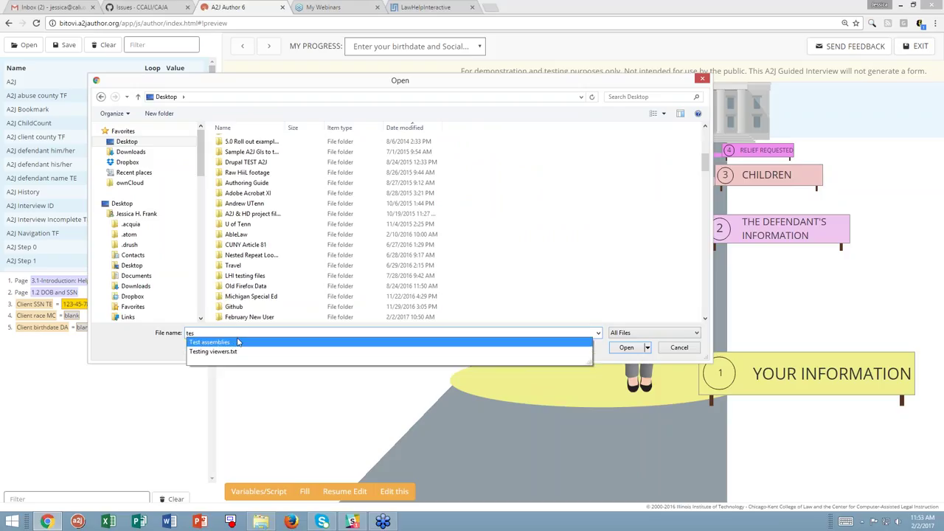
pyautogui.click(704, 168)
pyautogui.moveTo(704, 168); pyautogui.dragTo(704, 240)
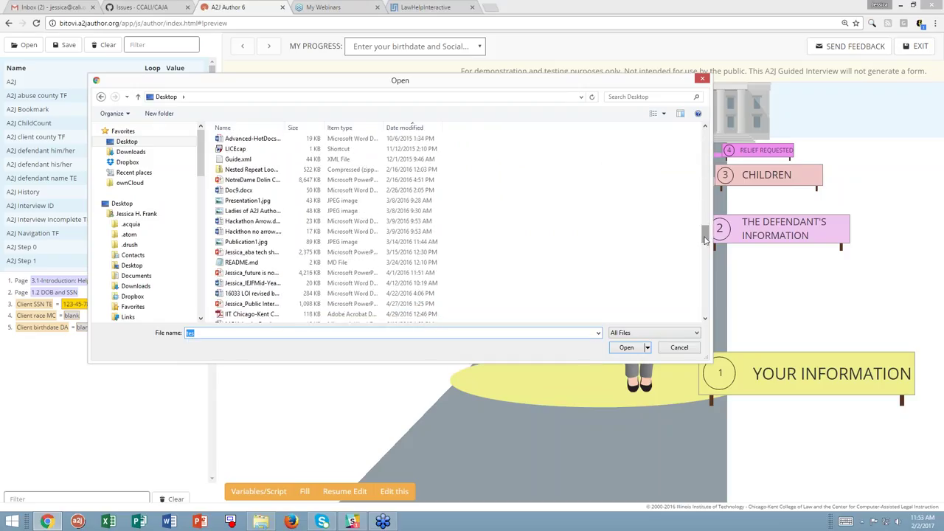
pyautogui.click(679, 347)
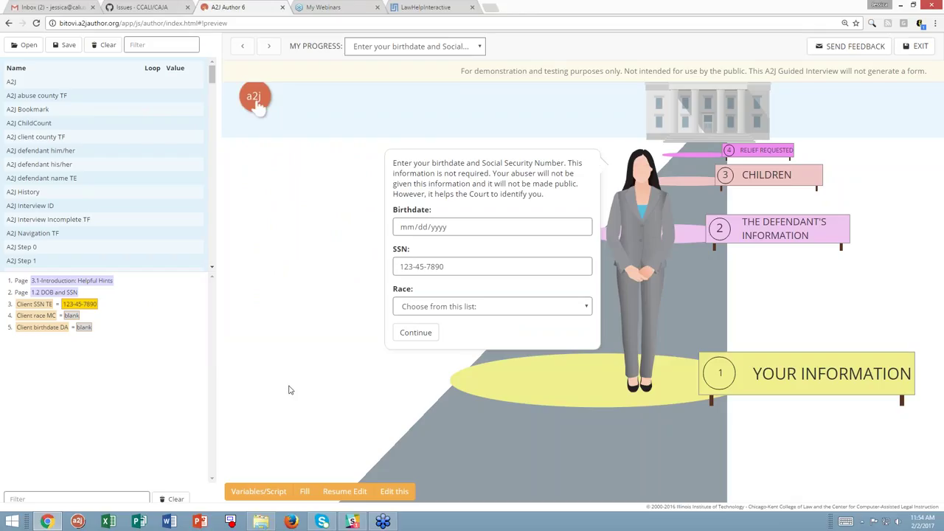